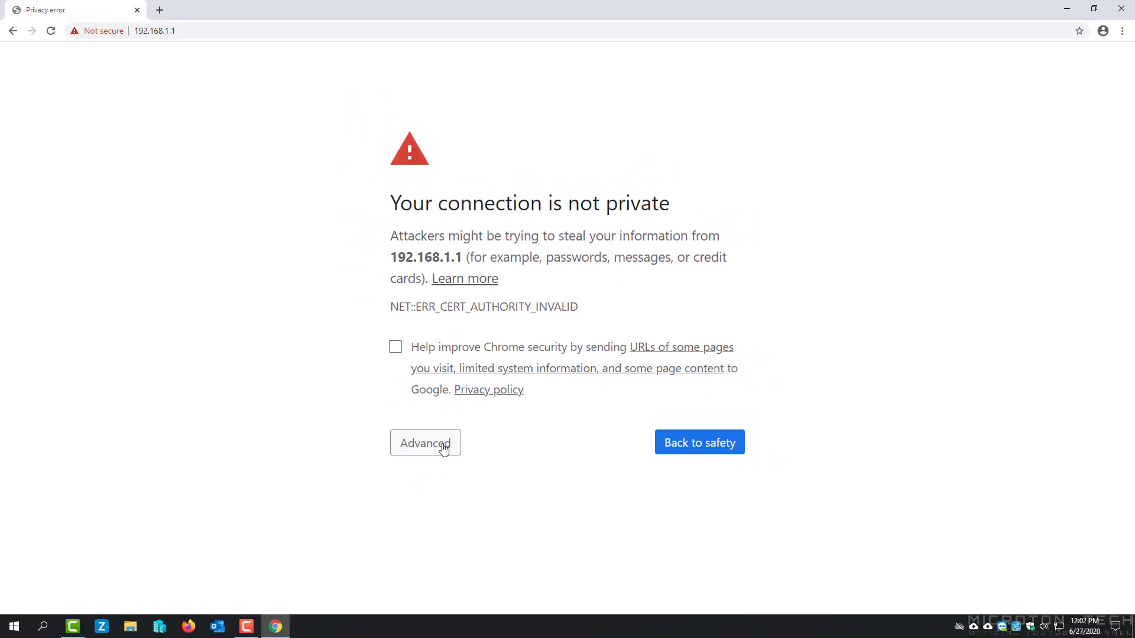
# Bypass the certificate warning for 192.168.1.1 and sign in to pfSense with the admin credentials.
pyautogui.click(443, 450)
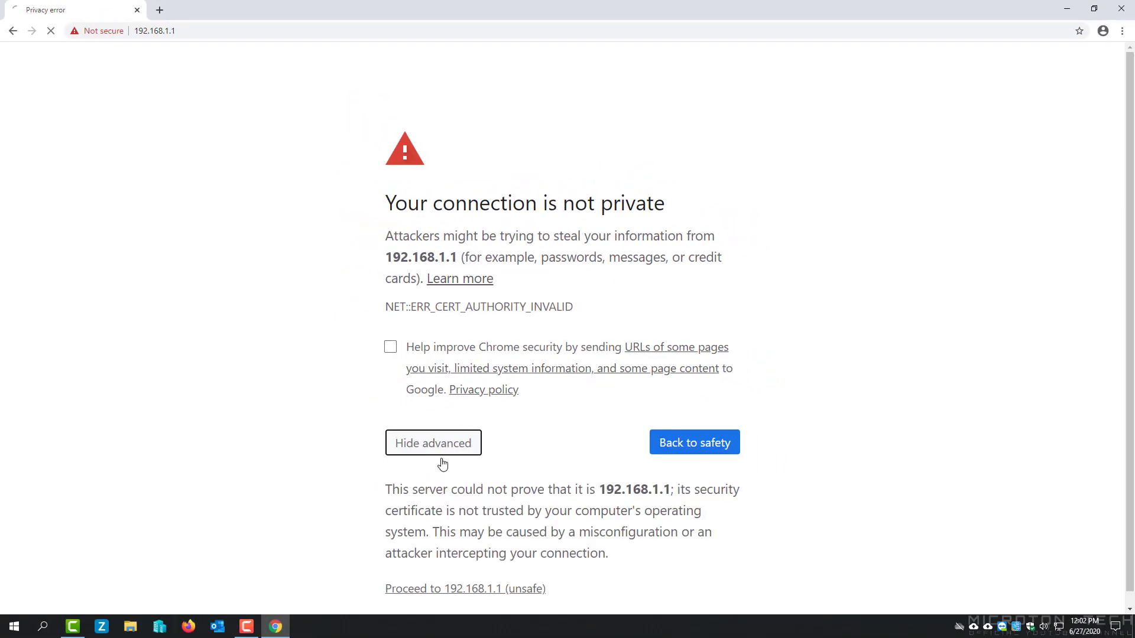
pyautogui.click(484, 589)
pyautogui.write('admin')
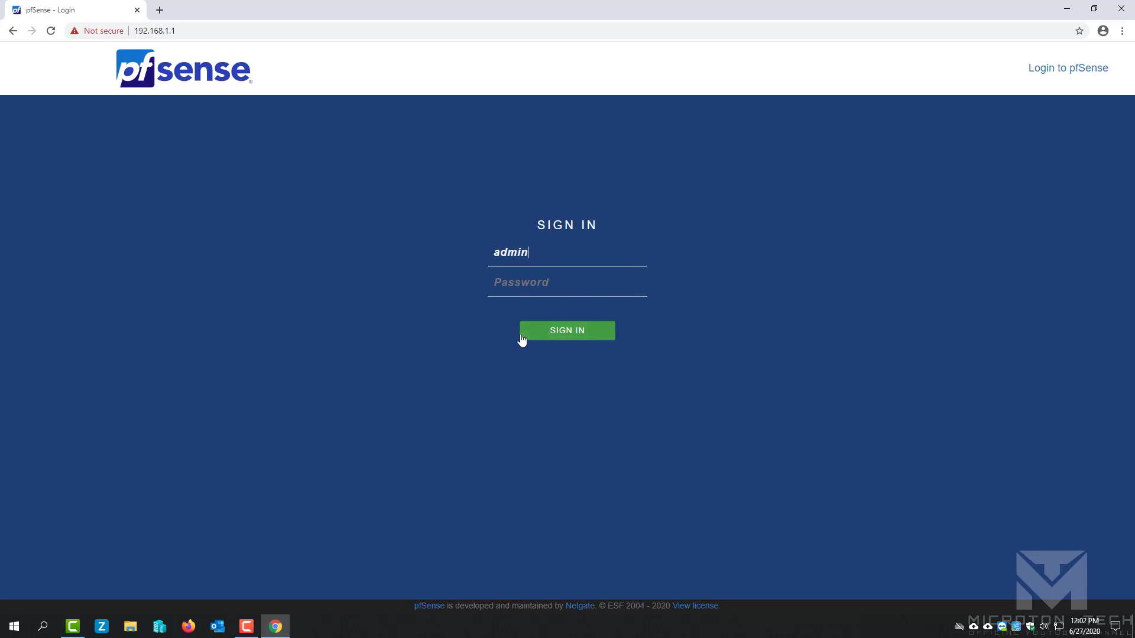
pyautogui.write('p')
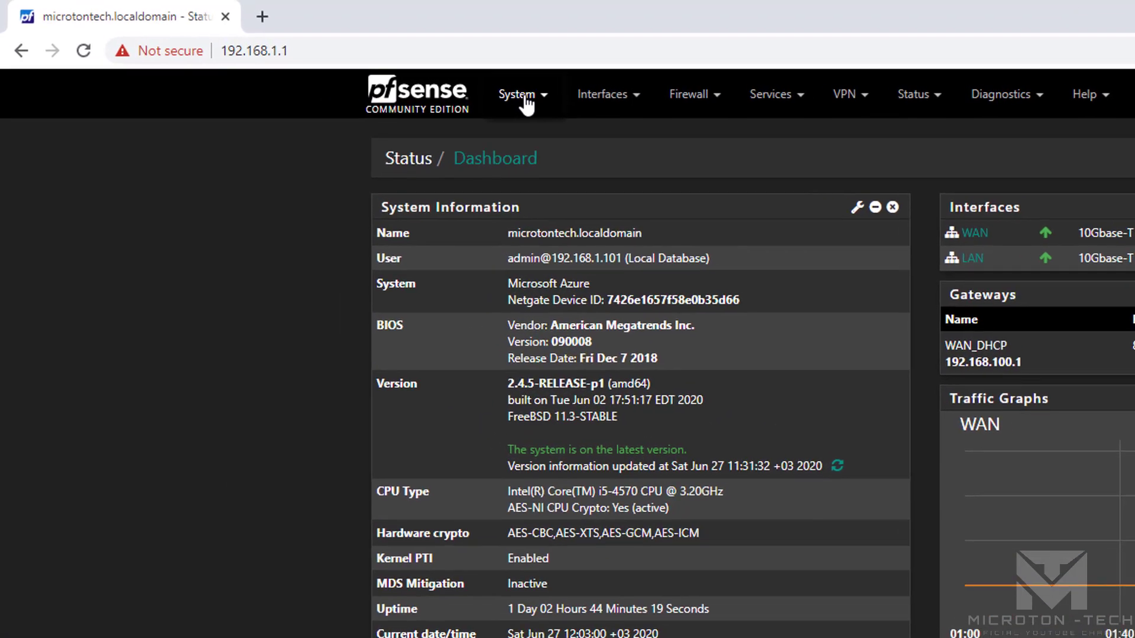
pyautogui.click(318, 58)
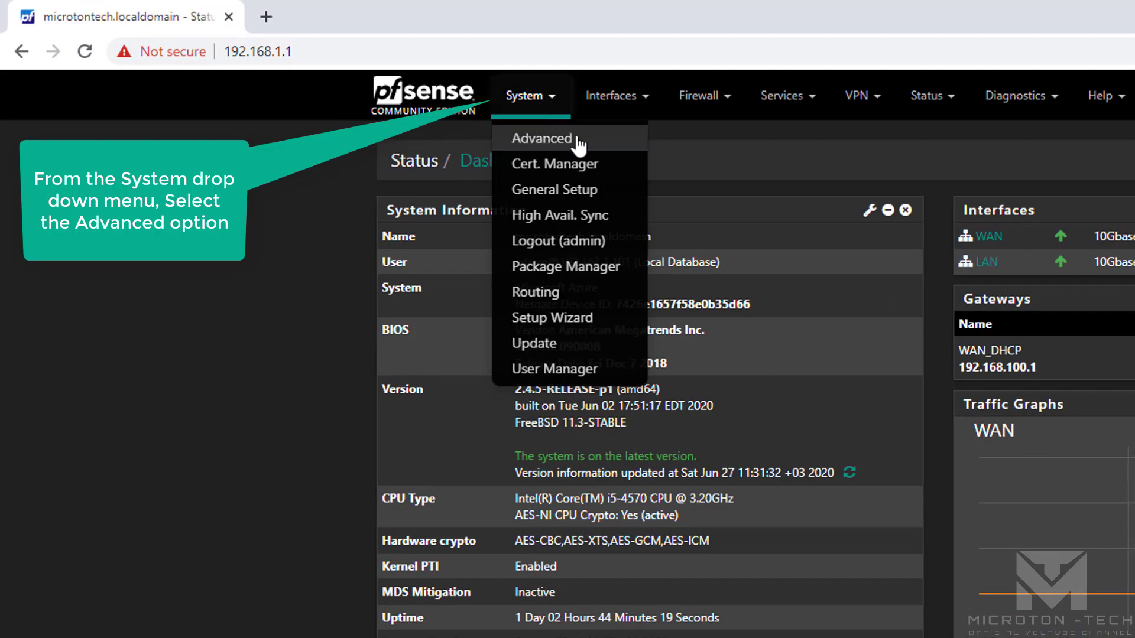
# On the Admin Access page, keep HTTPS and set the TCP port to 10443.
pyautogui.click(537, 139)
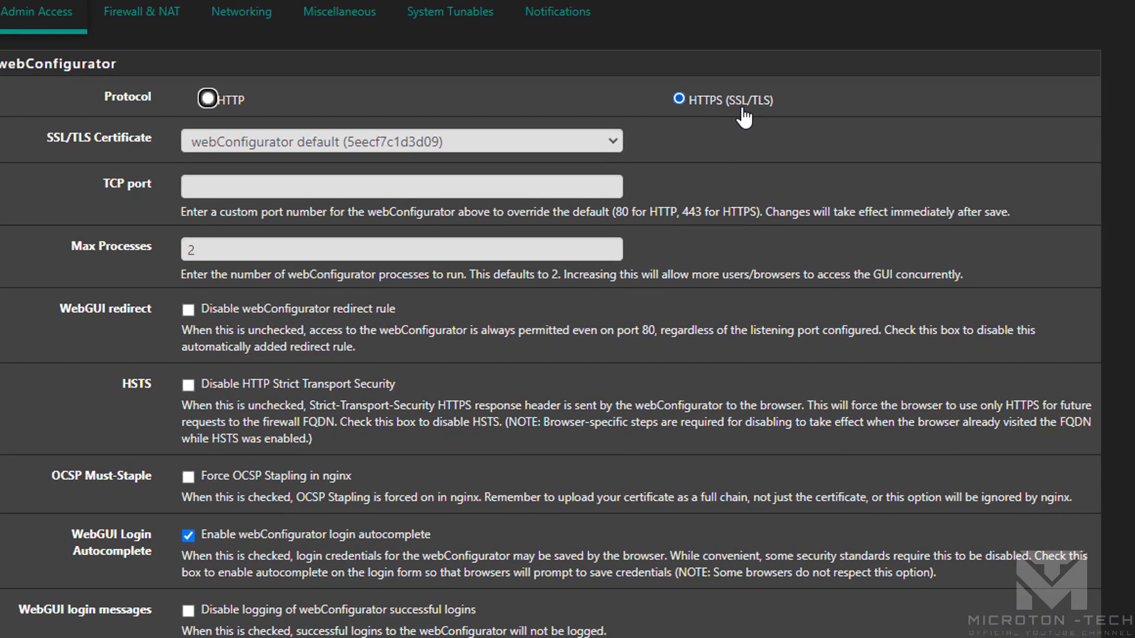
pyautogui.click(265, 197)
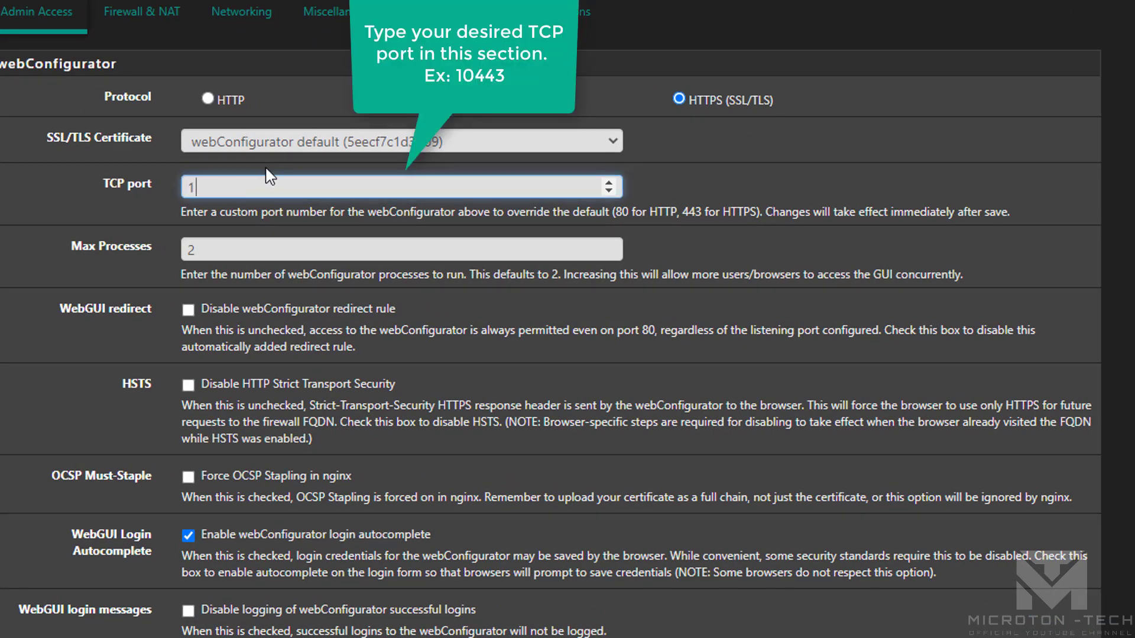
pyautogui.write('10443')
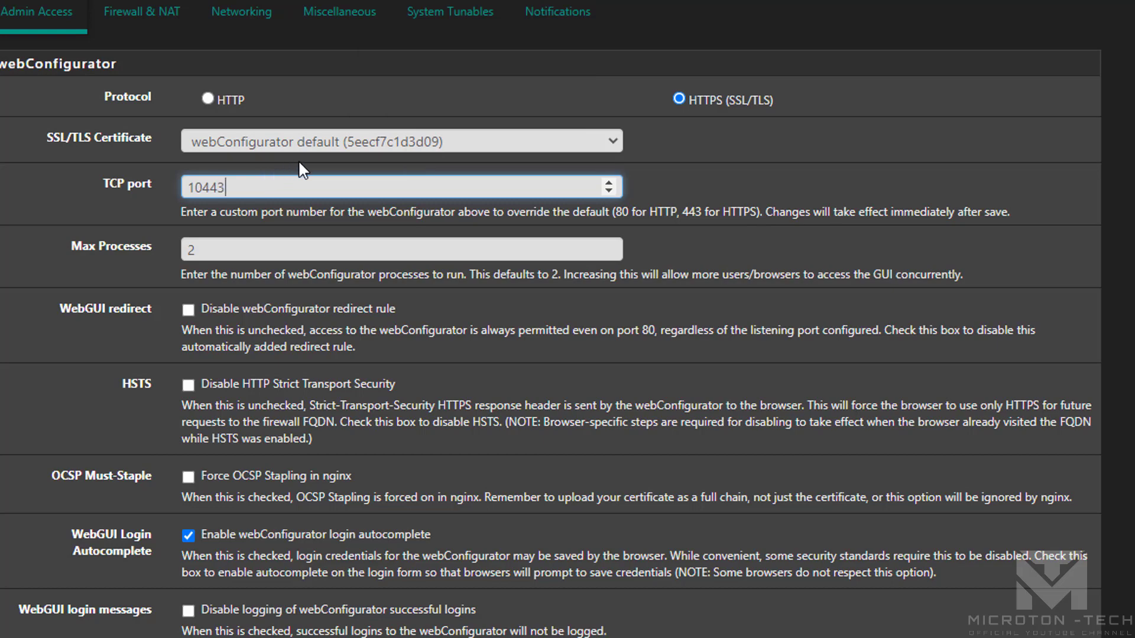
pyautogui.scroll(-2, 763, 175)
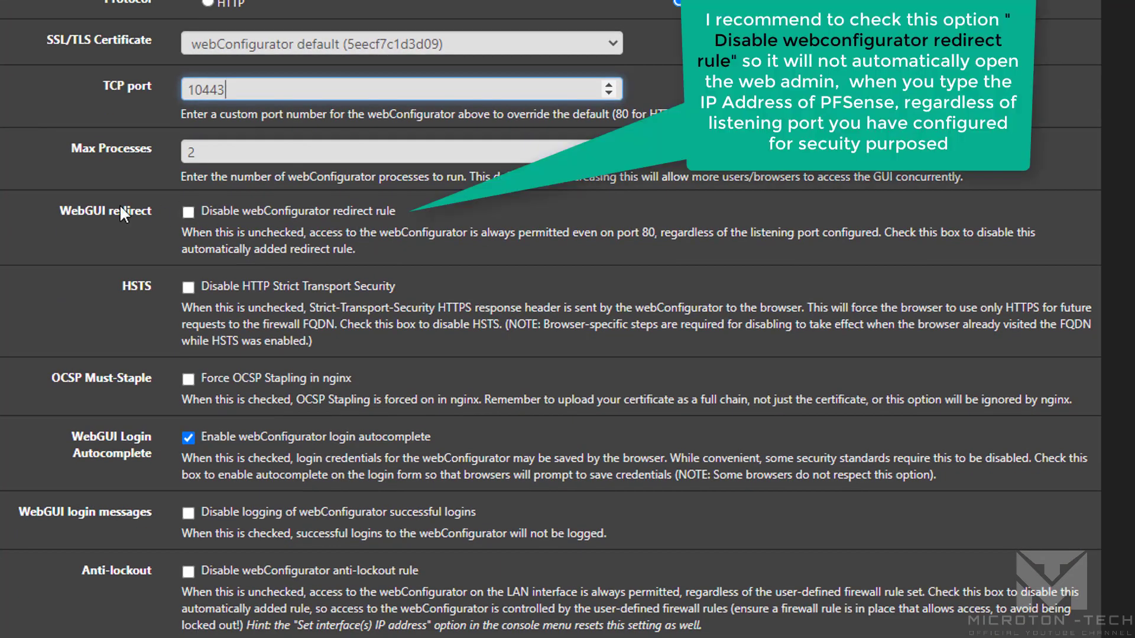
# Disable the webConfigurator redirect rule after reviewing its description, then scroll down to Save.
pyautogui.moveTo(148, 210); pyautogui.dragTo(57, 207)
pyautogui.click(57, 207)
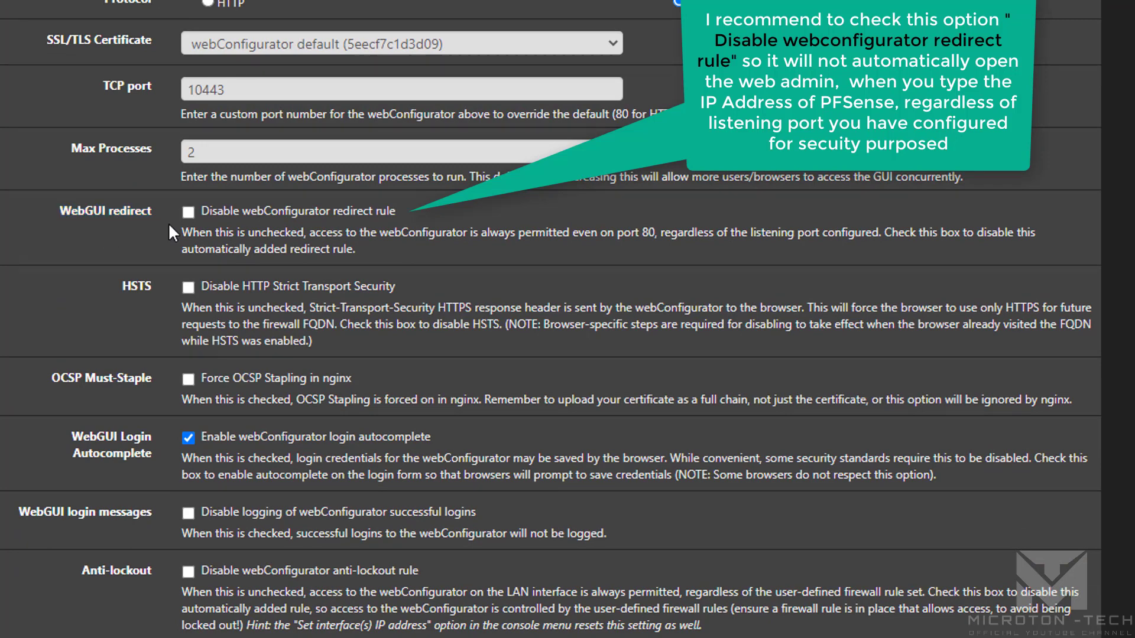
pyautogui.moveTo(176, 229); pyautogui.dragTo(474, 234)
pyautogui.click(472, 243)
pyautogui.moveTo(310, 234); pyautogui.dragTo(561, 241)
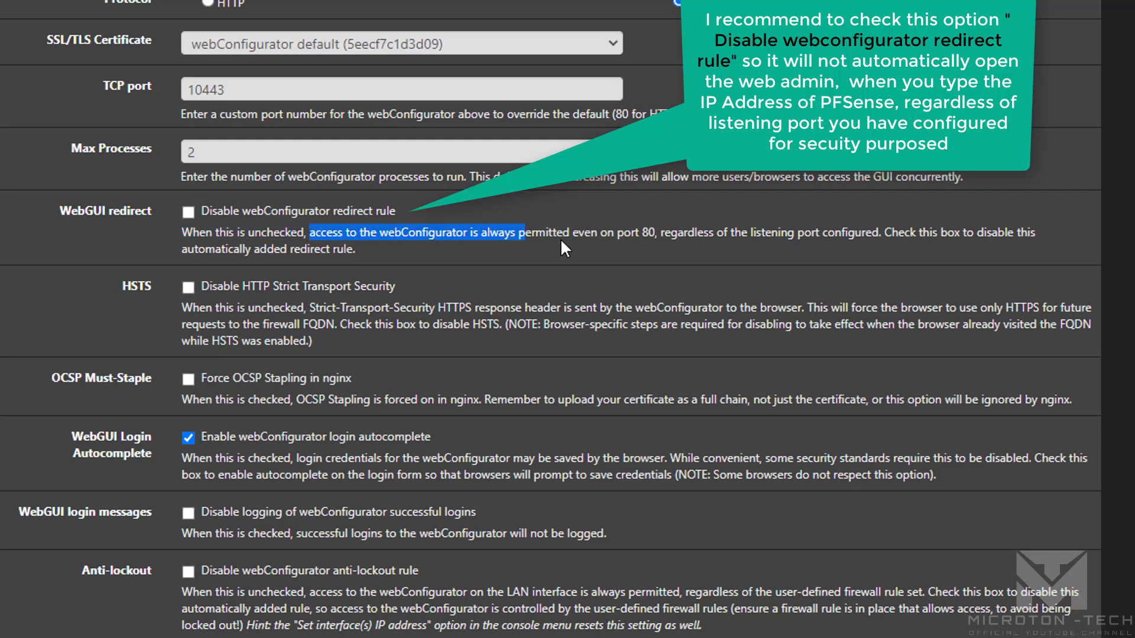
pyautogui.moveTo(650, 239); pyautogui.dragTo(656, 239)
pyautogui.click(661, 236)
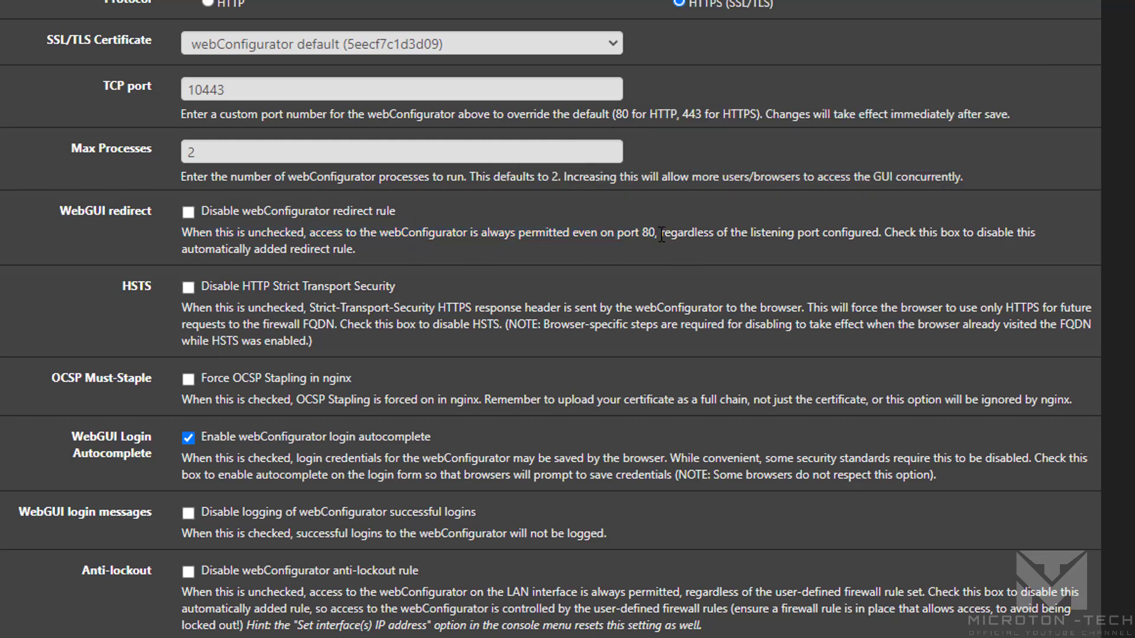
pyautogui.doubleClick(663, 235)
pyautogui.moveTo(744, 236); pyautogui.dragTo(887, 236)
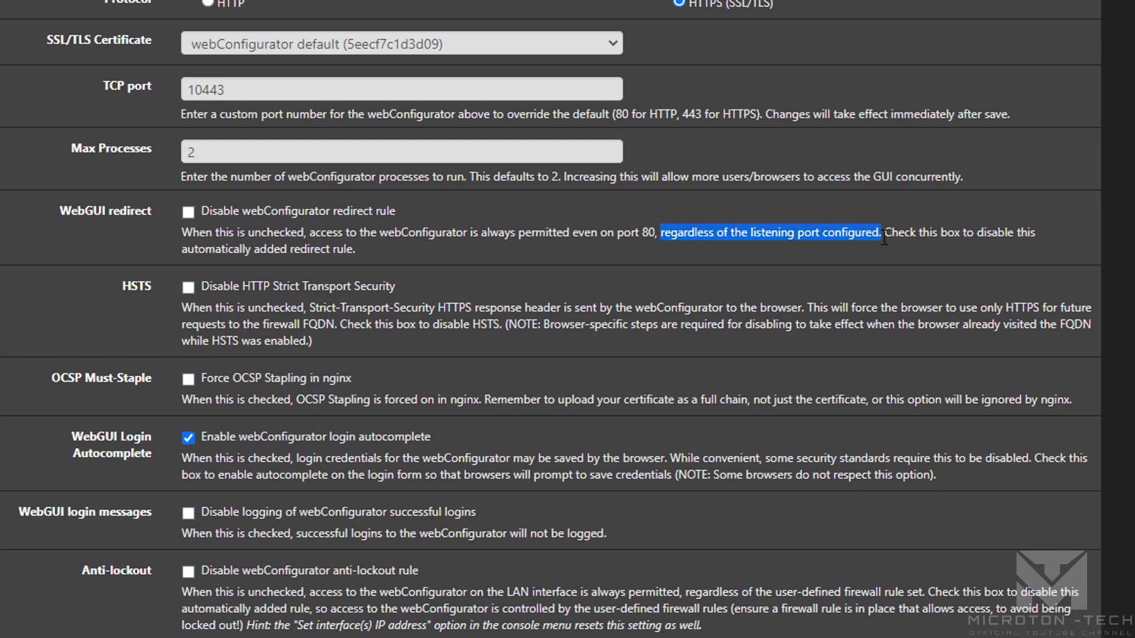
pyautogui.click(892, 266)
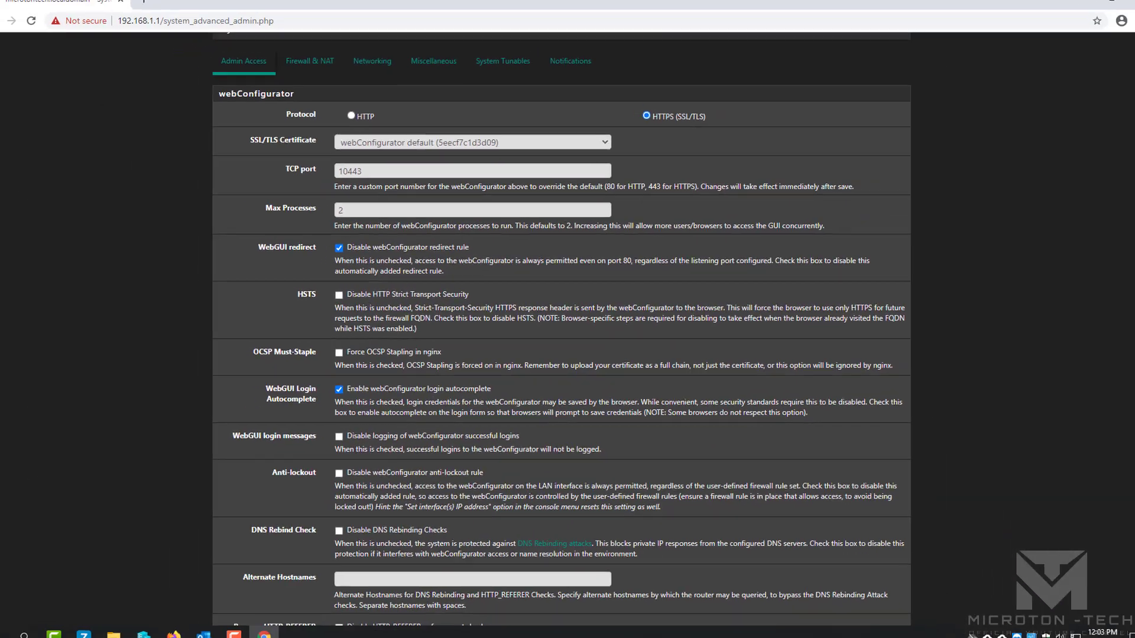
pyautogui.moveTo(1128, 300); pyautogui.dragTo(1103, 580)
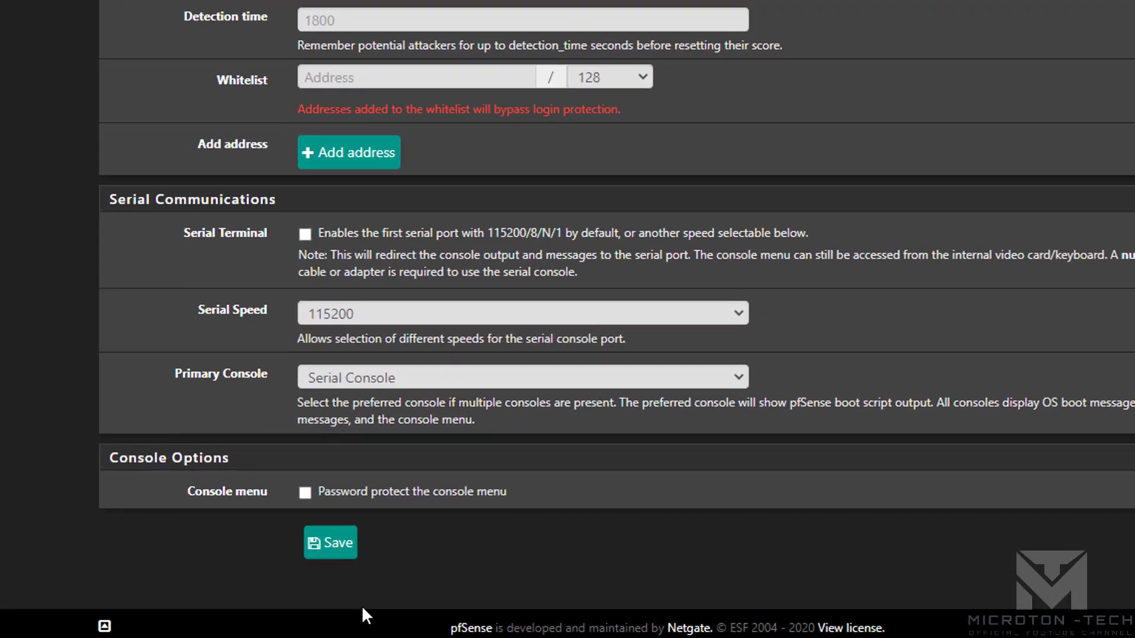
pyautogui.click(356, 556)
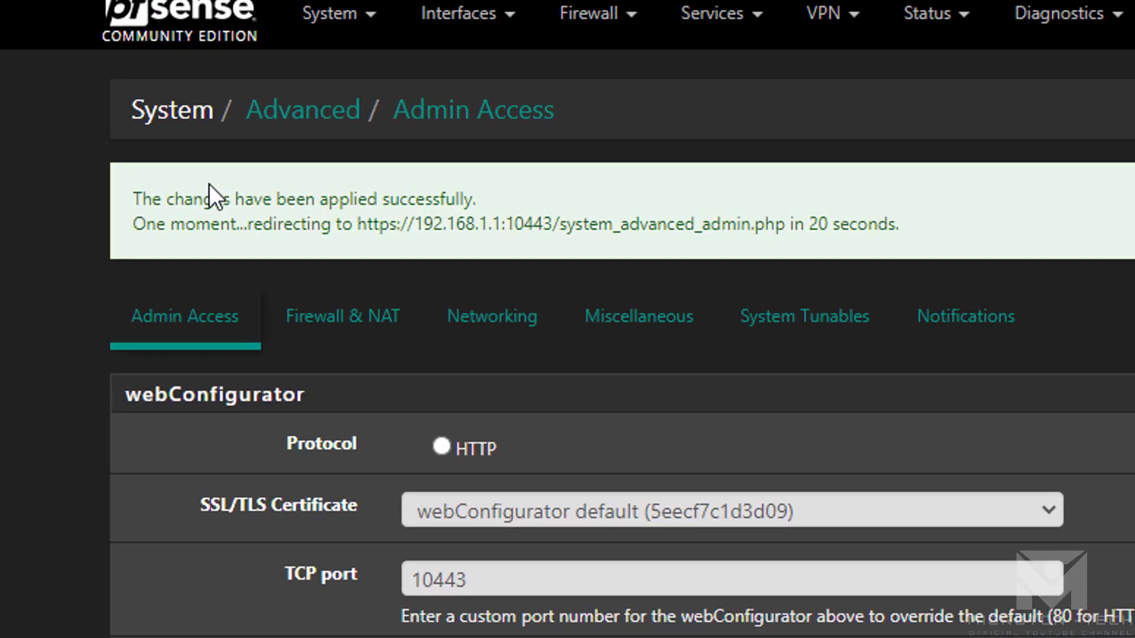
pyautogui.moveTo(123, 197); pyautogui.dragTo(504, 189)
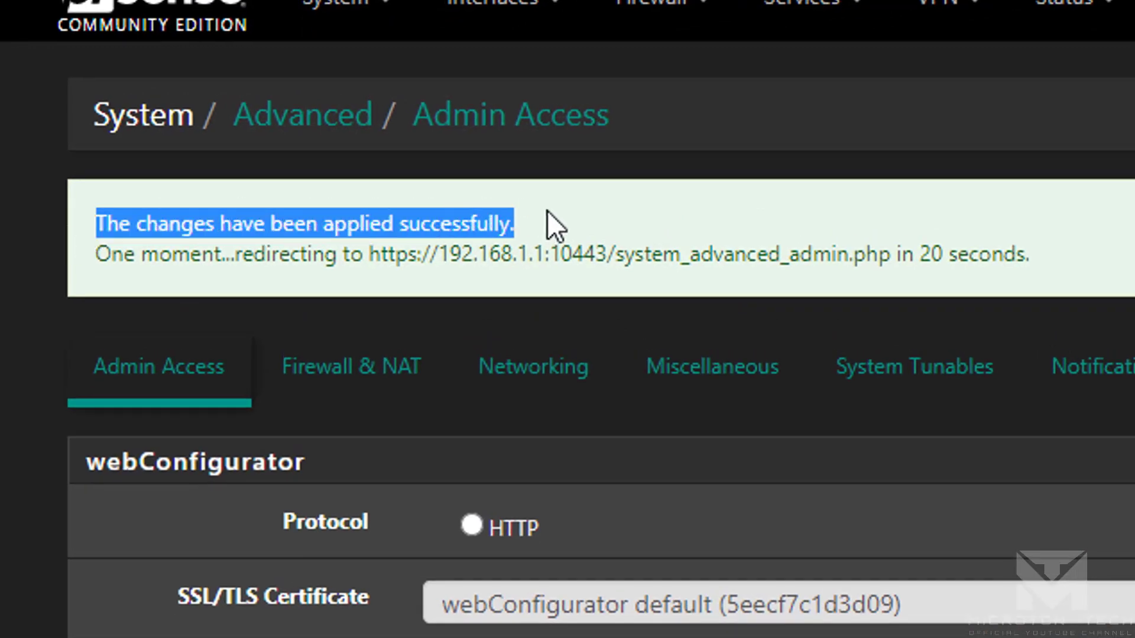
pyautogui.click(152, 260)
pyautogui.moveTo(101, 259); pyautogui.dragTo(590, 281)
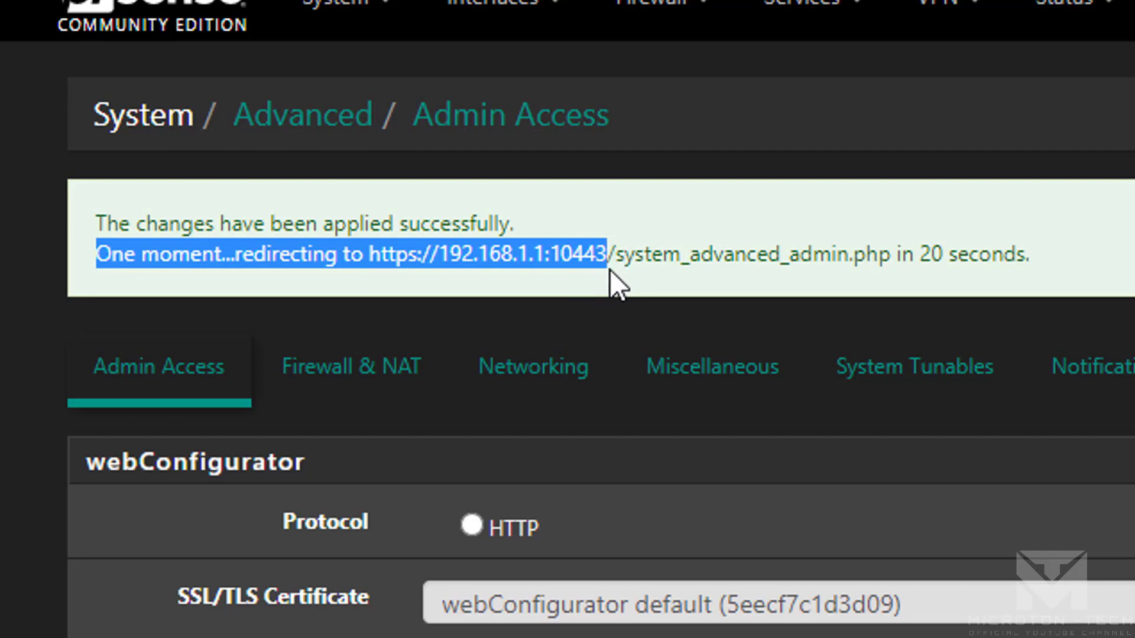
pyautogui.moveTo(609, 269); pyautogui.dragTo(1112, 260)
pyautogui.click(1111, 260)
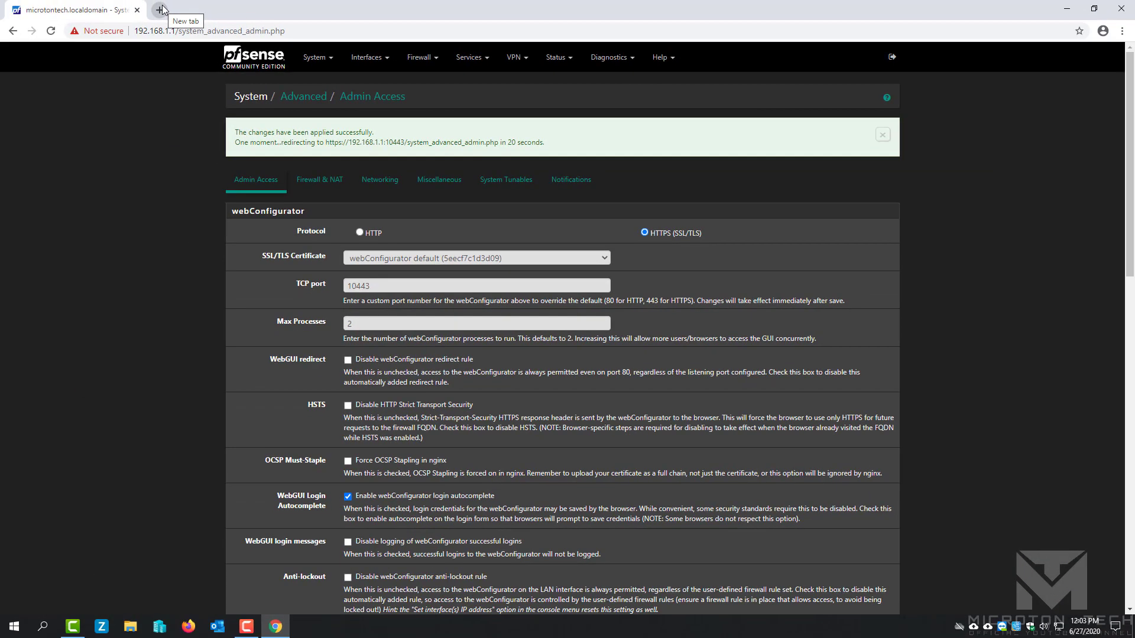
pyautogui.click(161, 10)
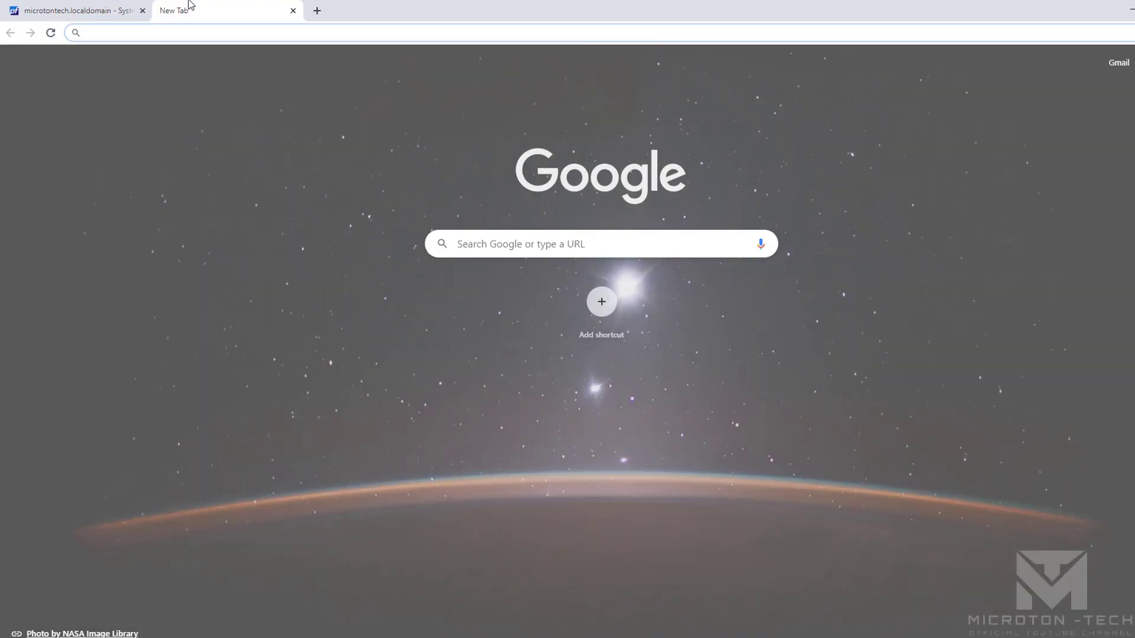
pyautogui.write('https://')
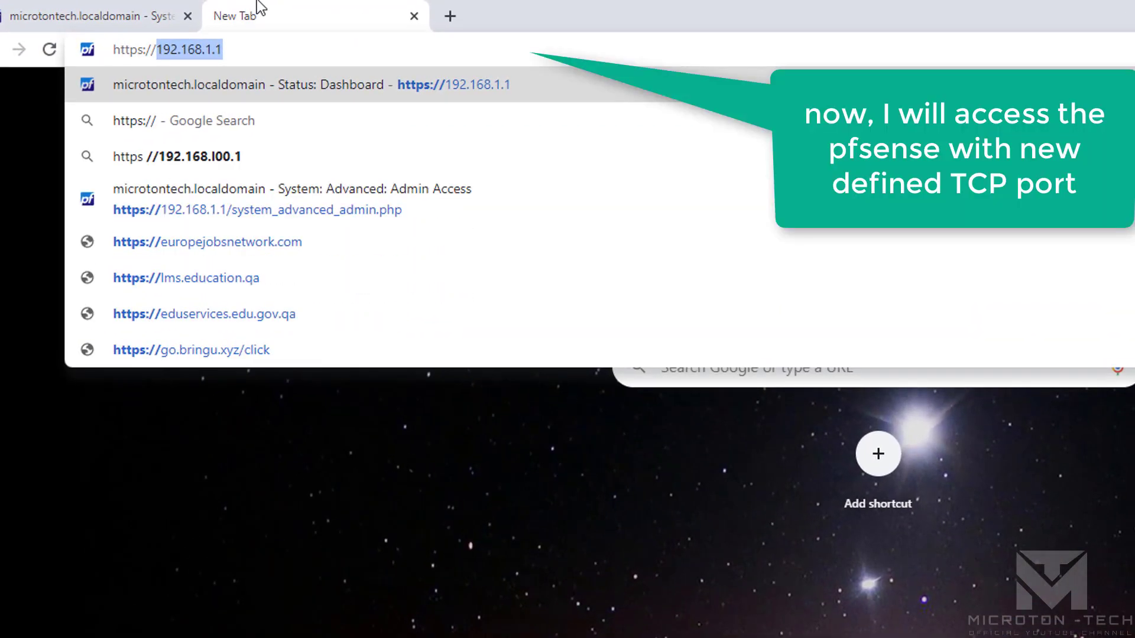
pyautogui.press('Right')
pyautogui.write(':')
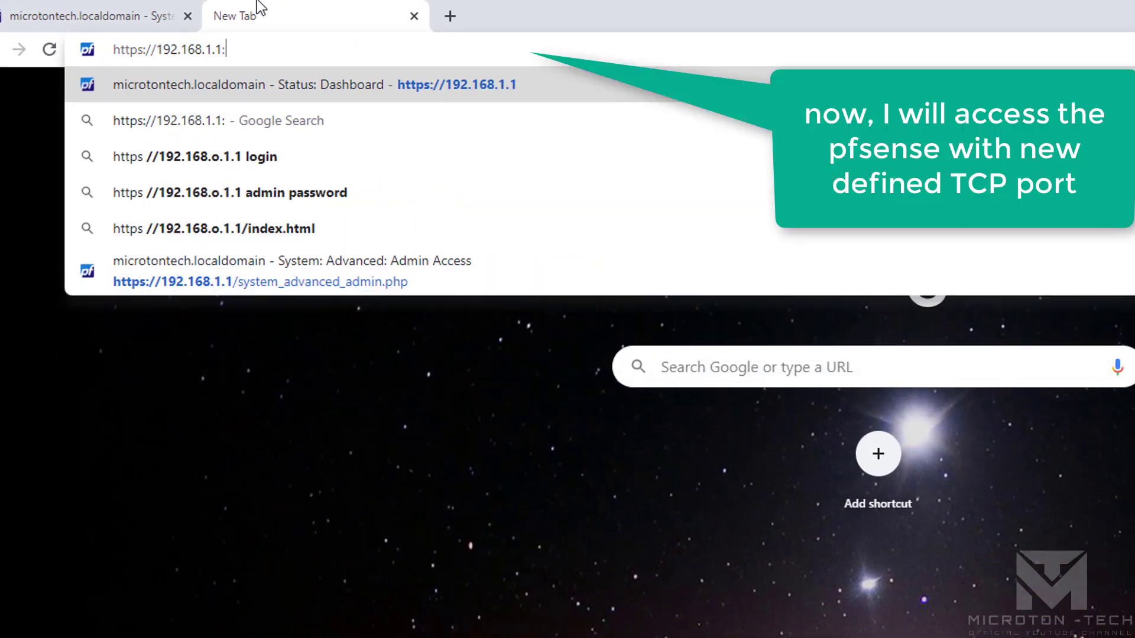
pyautogui.write('104443')
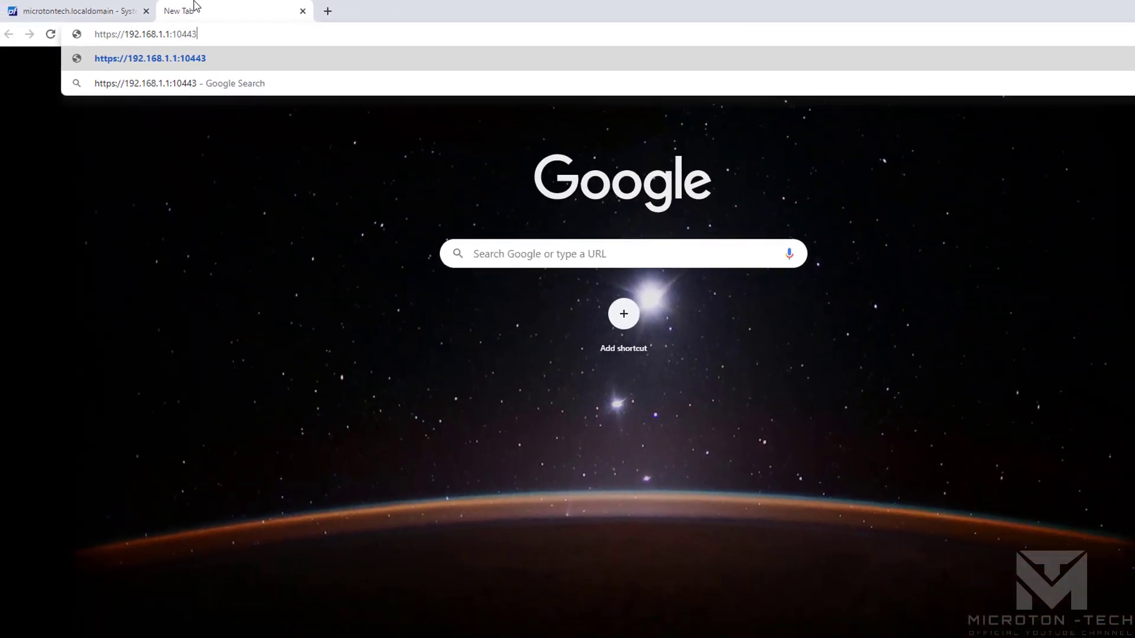
pyautogui.press('Return')
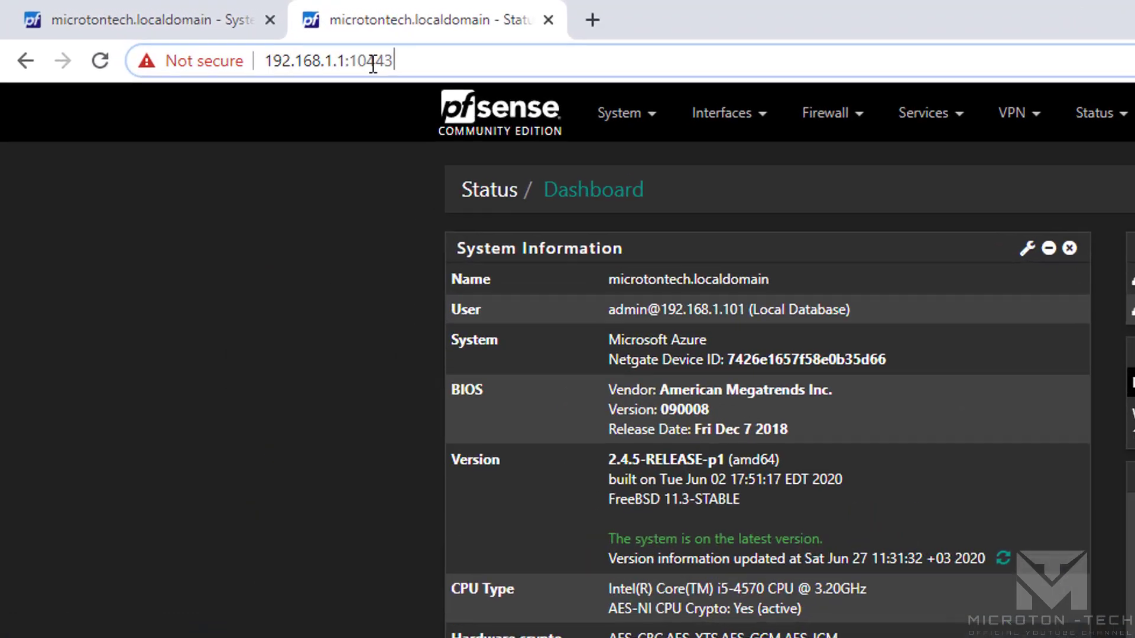
pyautogui.doubleClick(179, 34)
pyautogui.moveTo(402, 76); pyautogui.dragTo(399, 71)
pyautogui.click(562, 67)
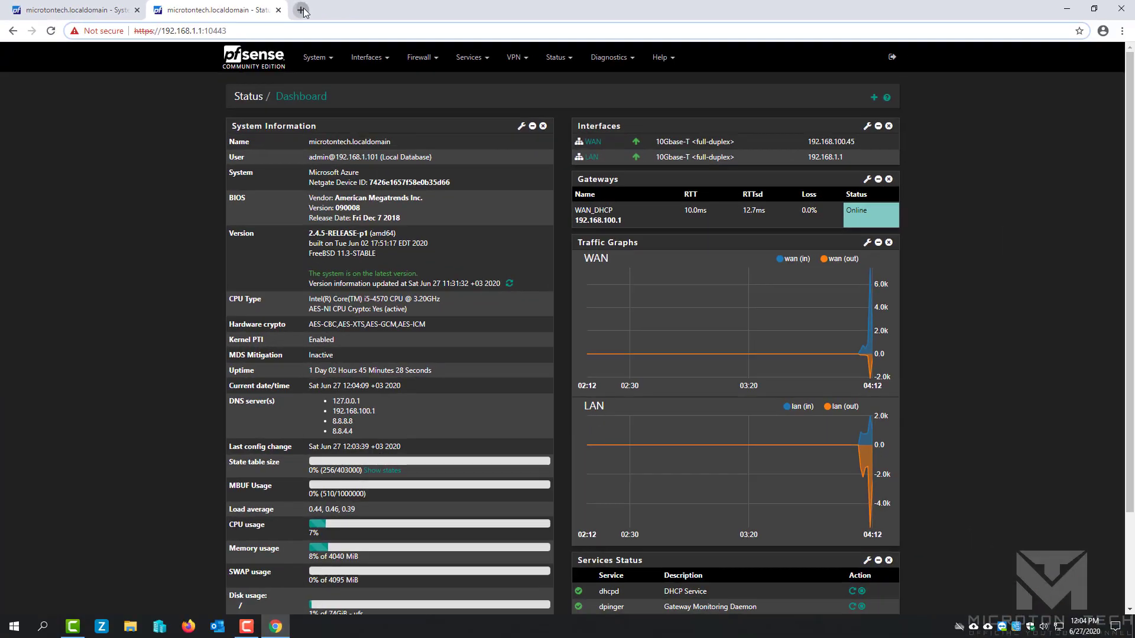
# Confirm plain 192.168.1.1 can't be reached in another tab, then close that tab.
pyautogui.click(385, 13)
pyautogui.write('192.168.1.1')
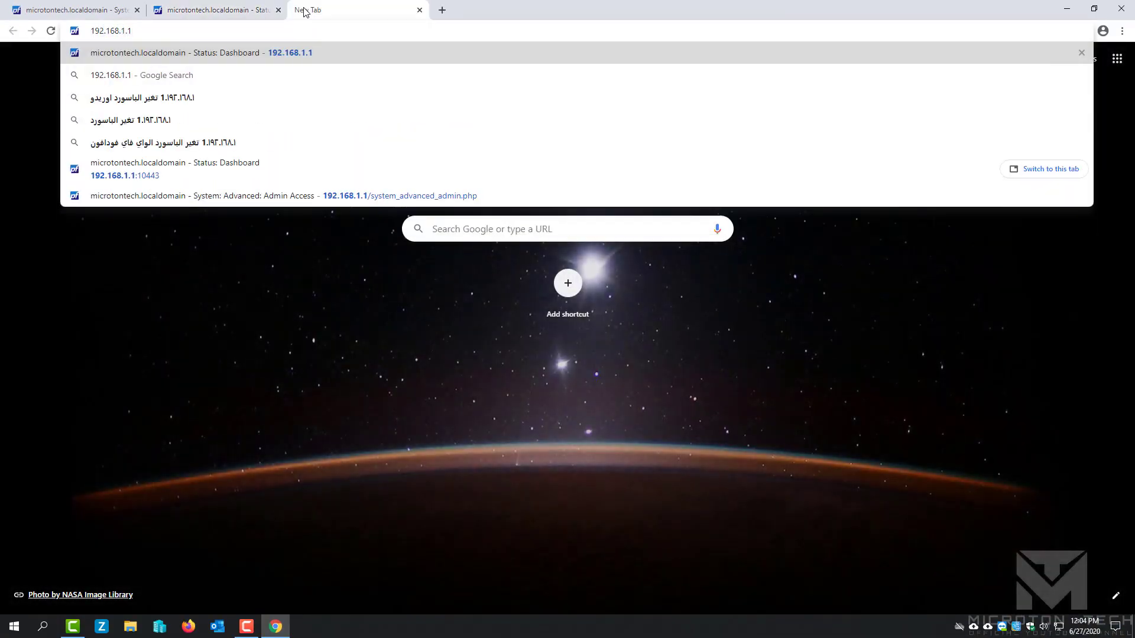
pyautogui.press('Return')
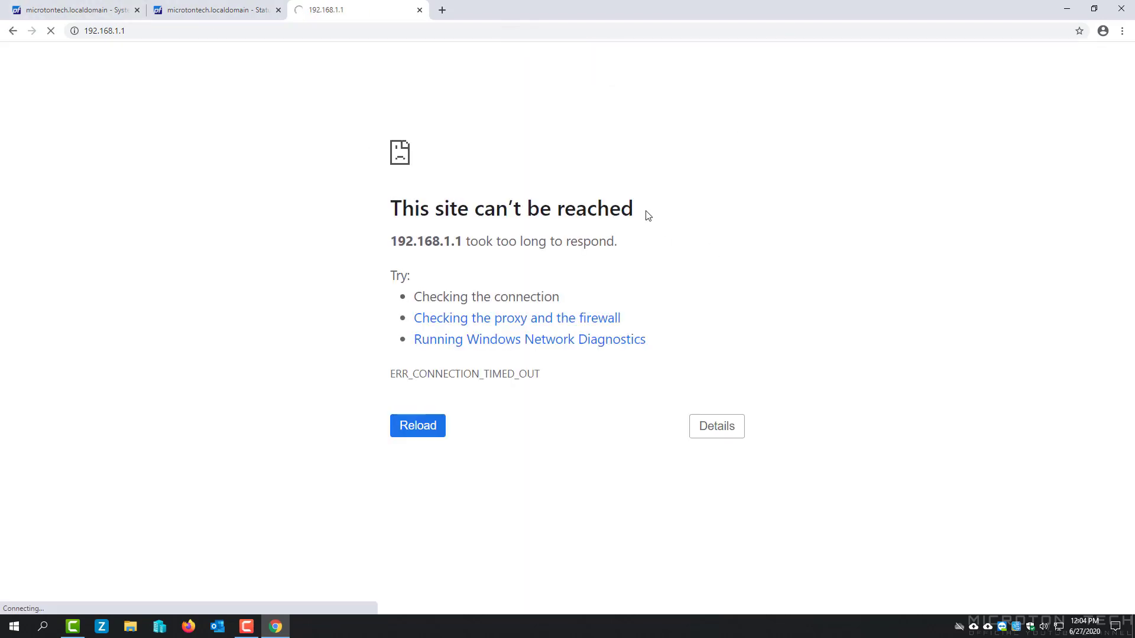
pyautogui.moveTo(648, 216); pyautogui.dragTo(385, 220)
pyautogui.click(511, 160)
pyautogui.click(419, 10)
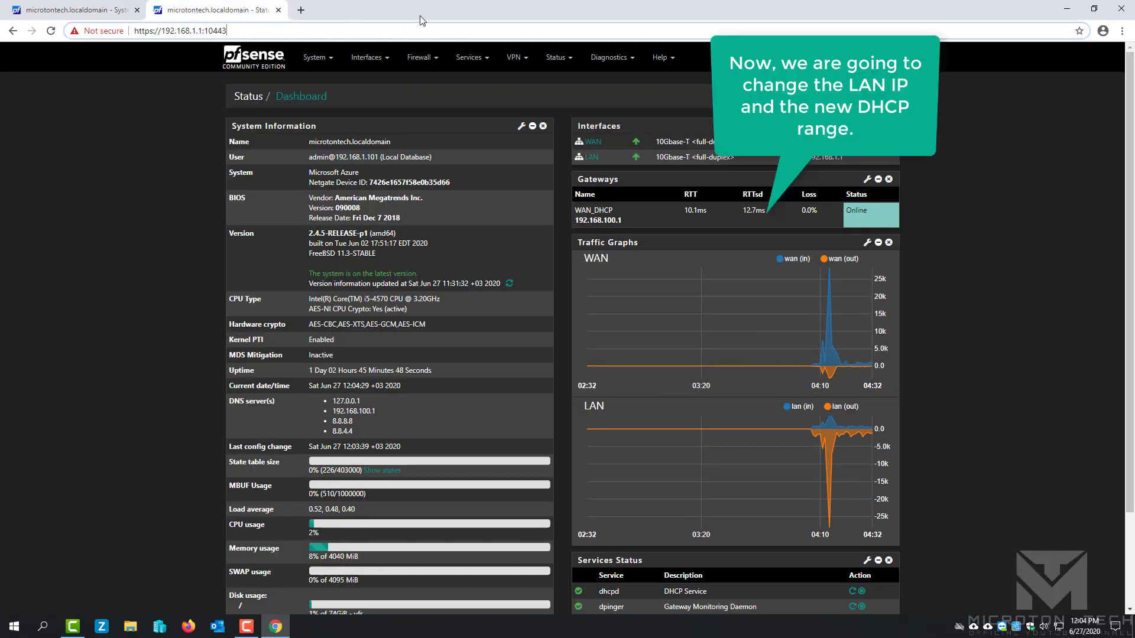
# Change the LAN interface IPv4 address to 192.168.10.250 and save it.
pyautogui.moveTo(228, 31); pyautogui.dragTo(205, 31)
pyautogui.click(280, 30)
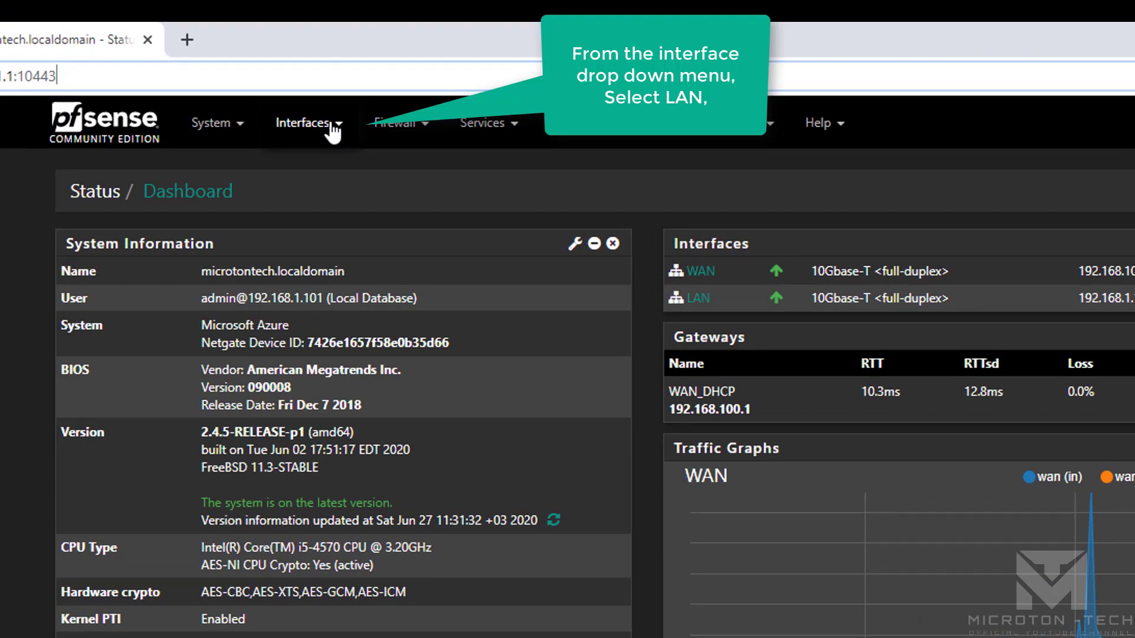
pyautogui.click(333, 131)
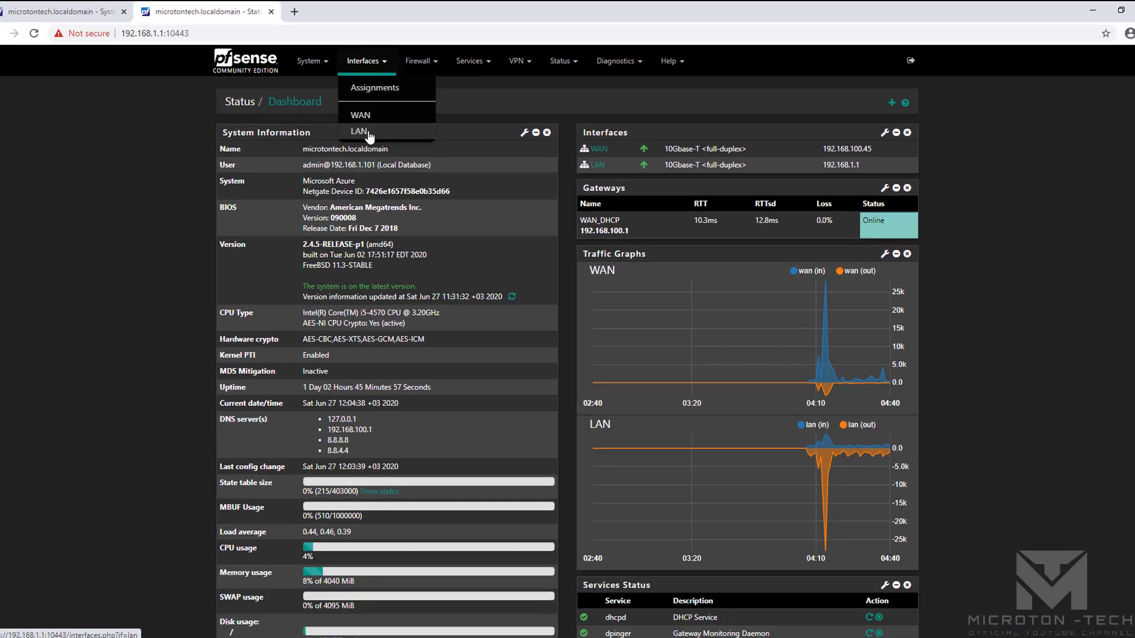
pyautogui.click(368, 133)
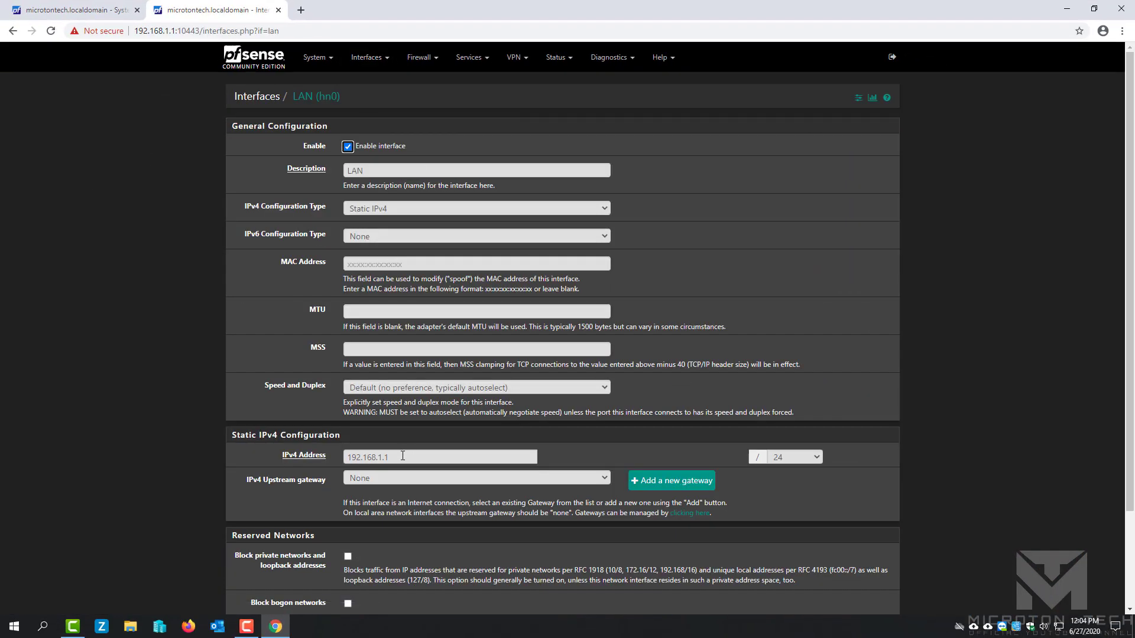
pyautogui.doubleClick(403, 456)
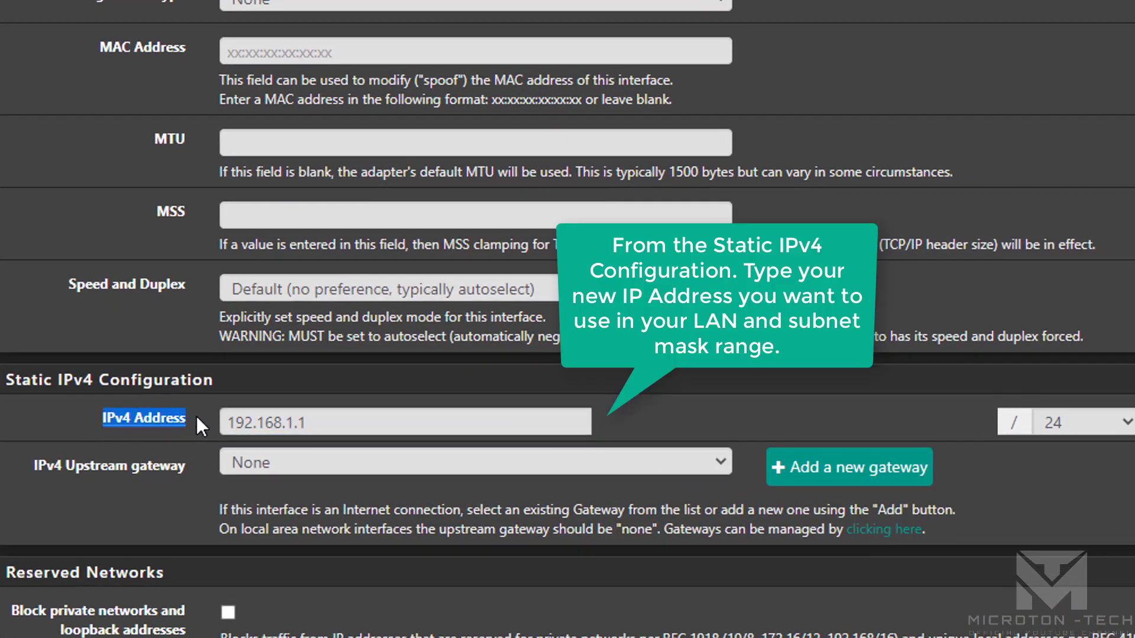
pyautogui.click(346, 423)
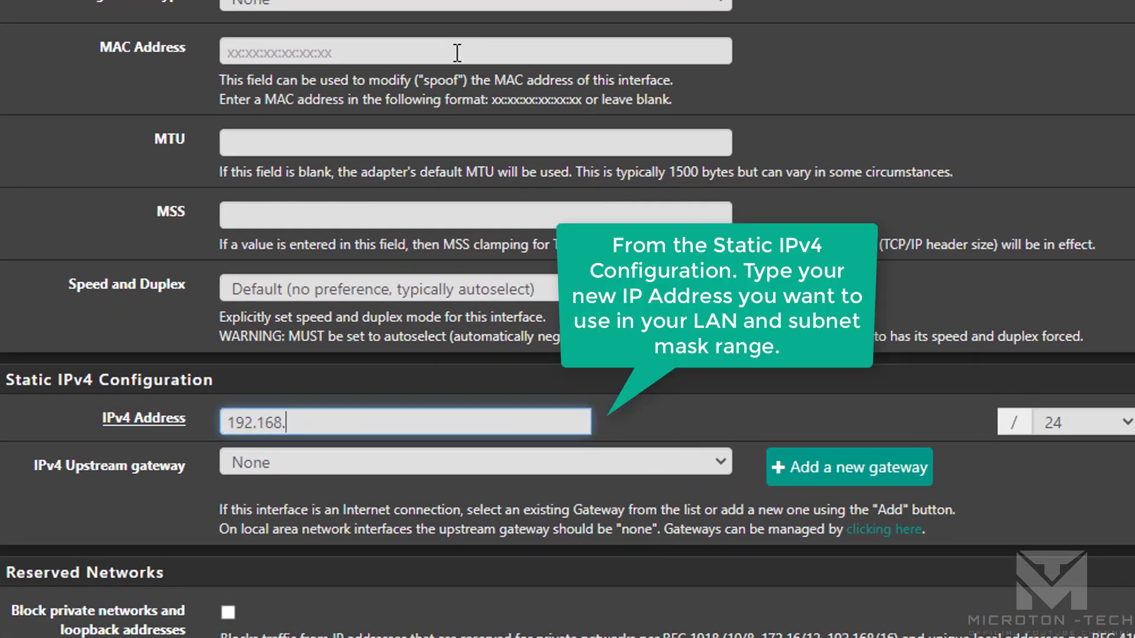
pyautogui.write('10.250')
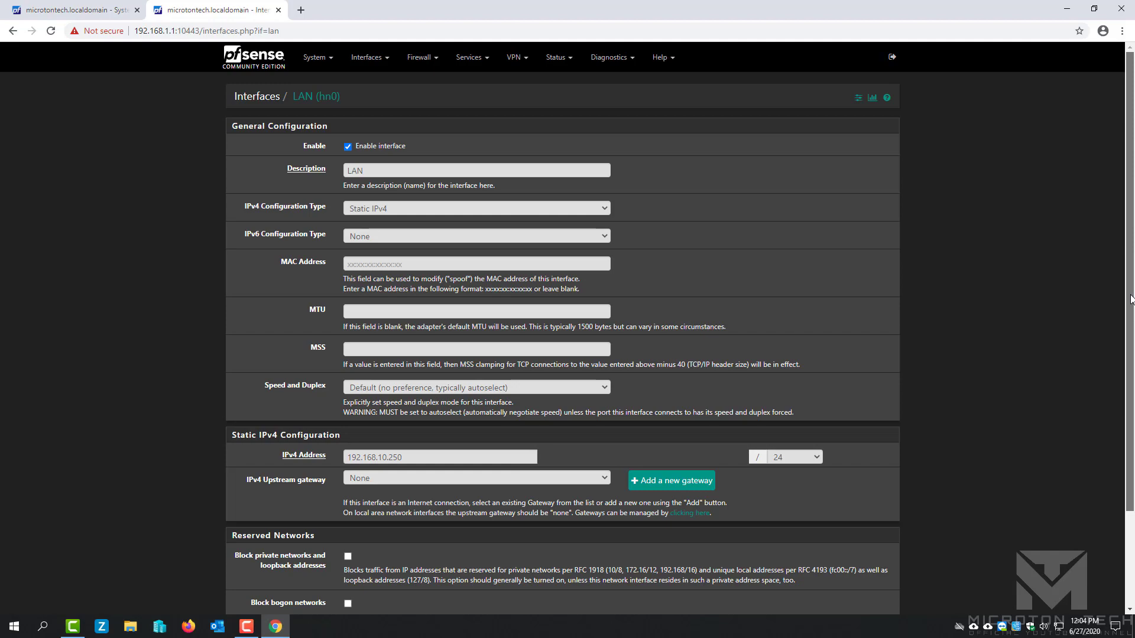
pyautogui.scroll(-3, 1131, 298)
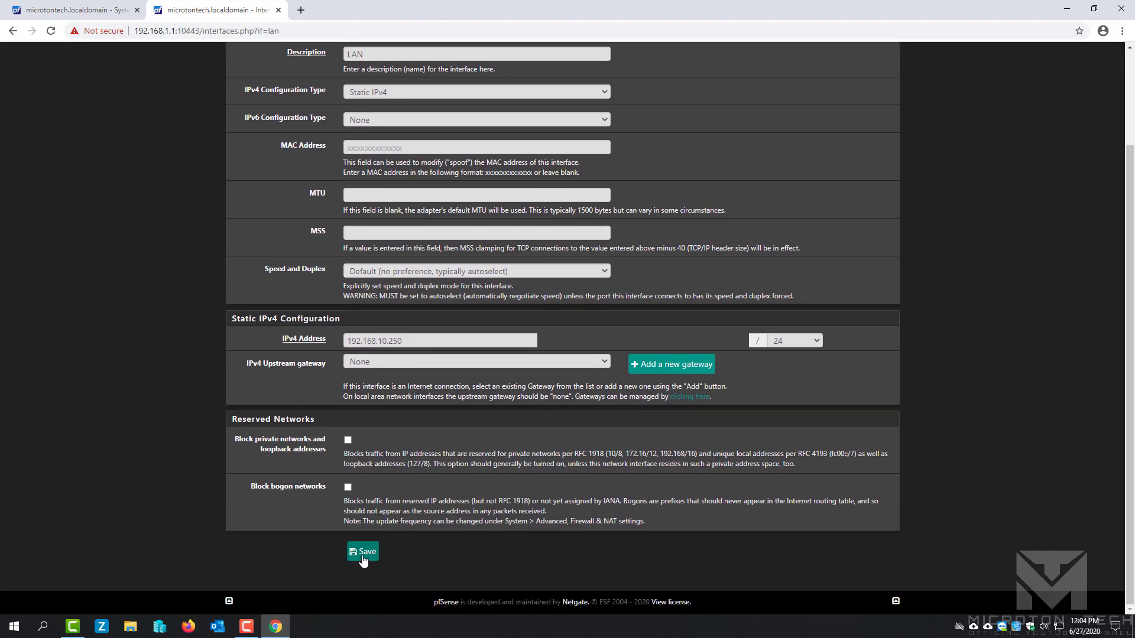
pyautogui.click(363, 553)
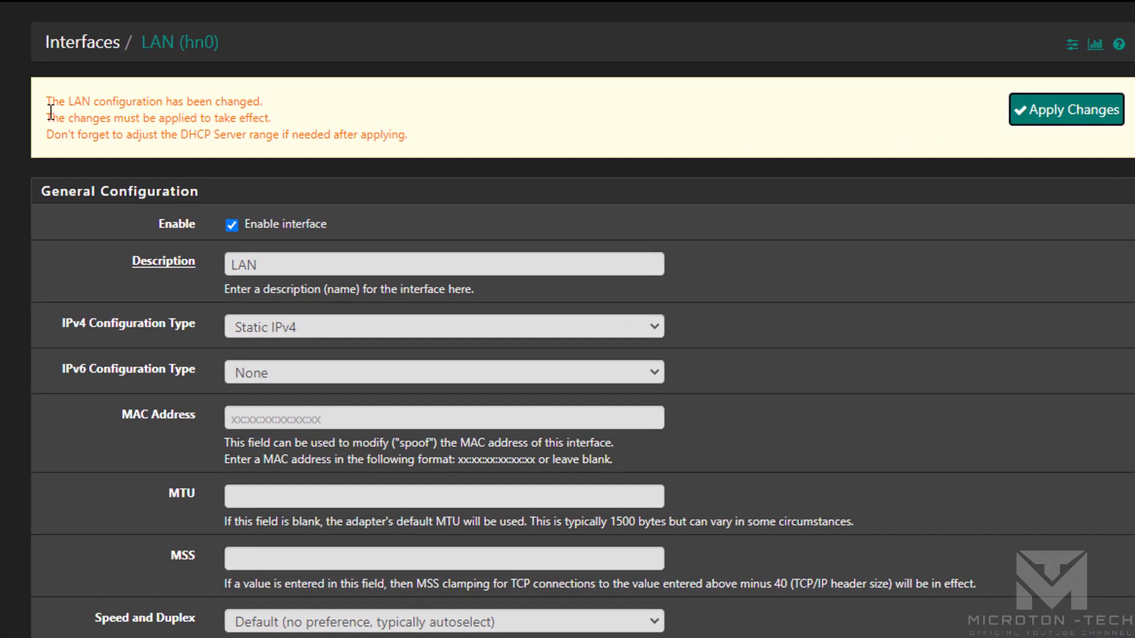
# Review the LAN change notices, including the DHCP range reminder, and apply the changes.
pyautogui.moveTo(46, 101); pyautogui.dragTo(275, 107)
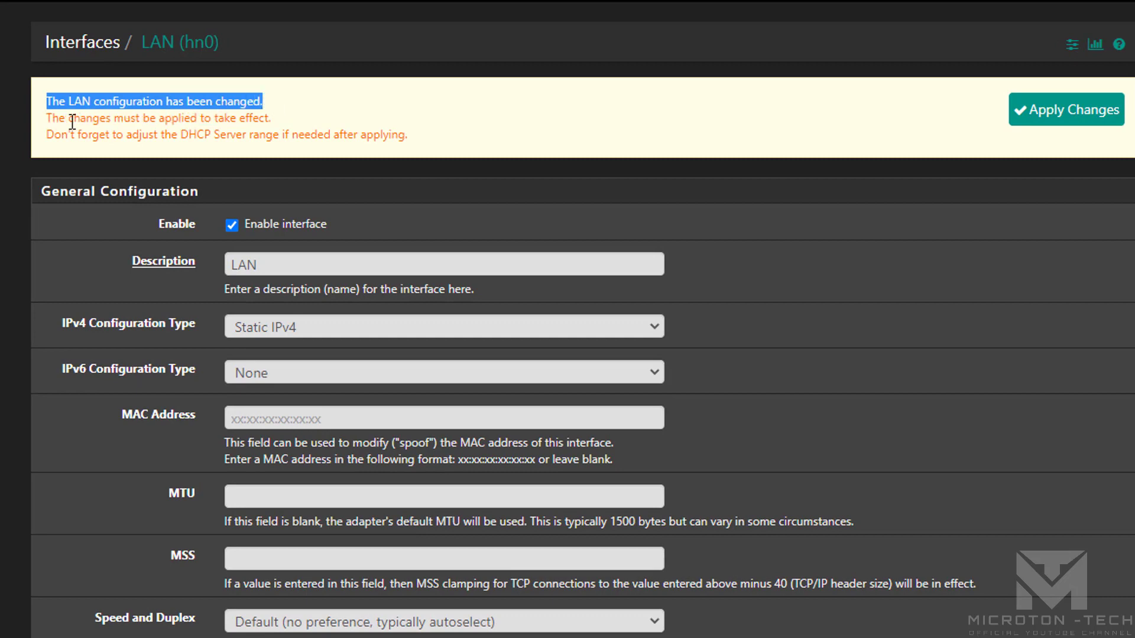
pyautogui.moveTo(47, 119); pyautogui.dragTo(281, 124)
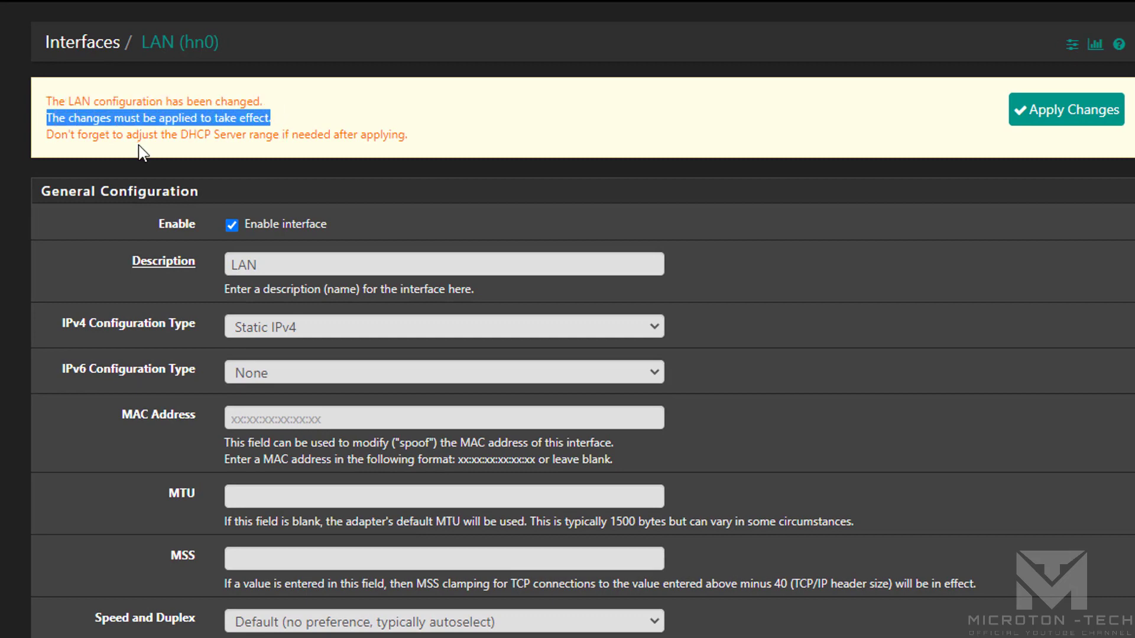
pyautogui.moveTo(46, 134); pyautogui.dragTo(482, 137)
pyautogui.click(481, 138)
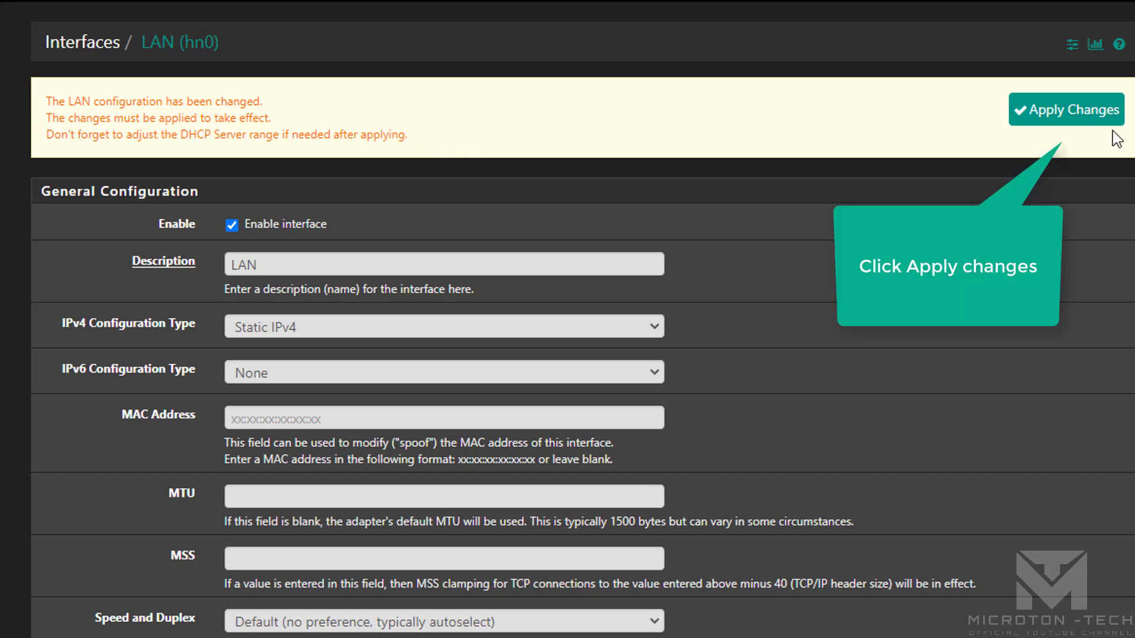
pyautogui.click(1088, 112)
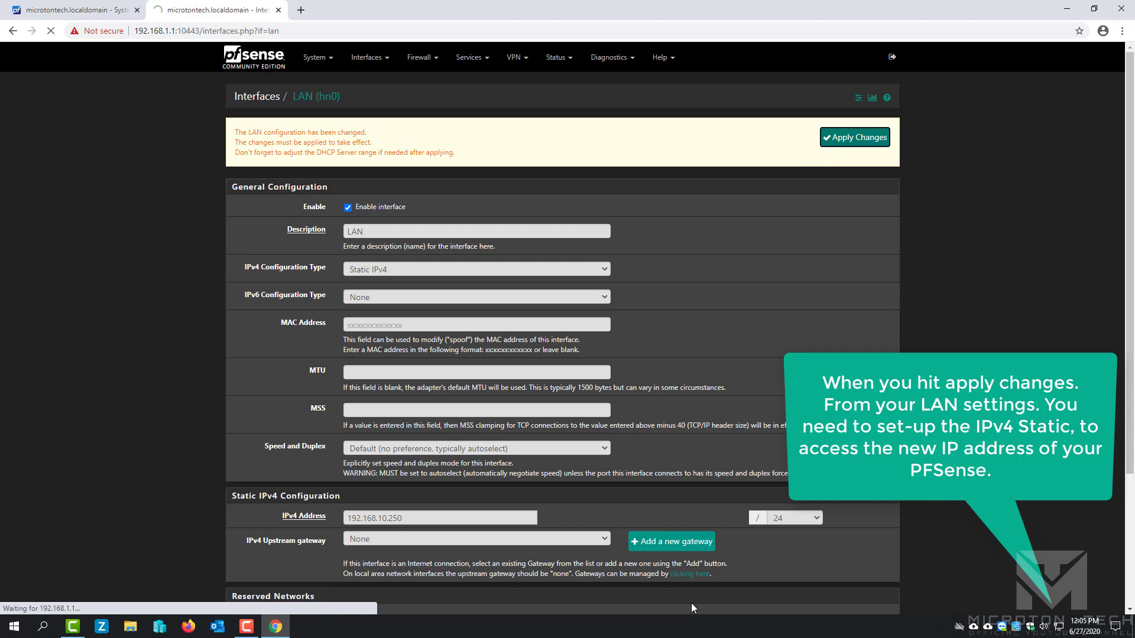
# Open the IPv4 properties of the PC's LAN-4 adapter.
pyautogui.rightClick(1059, 627)
pyautogui.click(1048, 608)
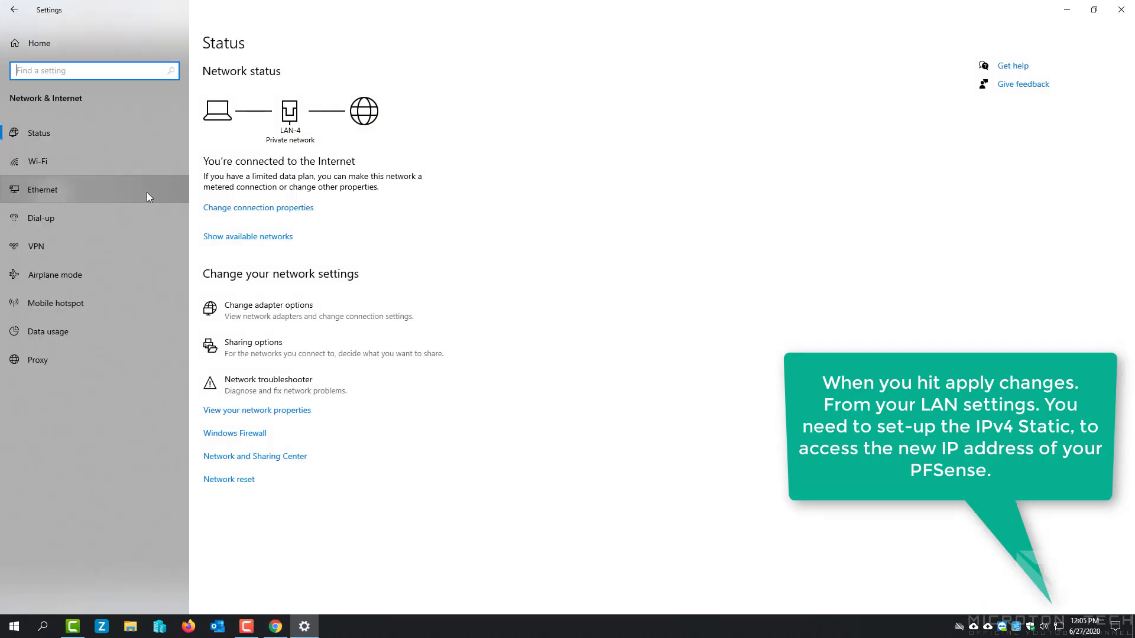
pyautogui.click(147, 192)
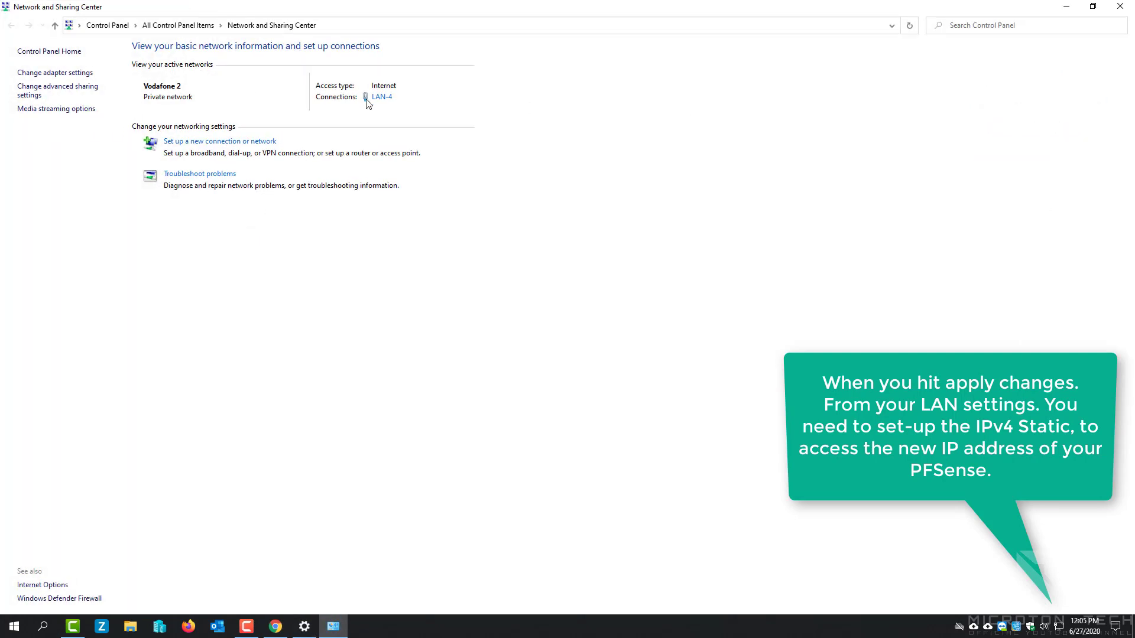
pyautogui.click(375, 98)
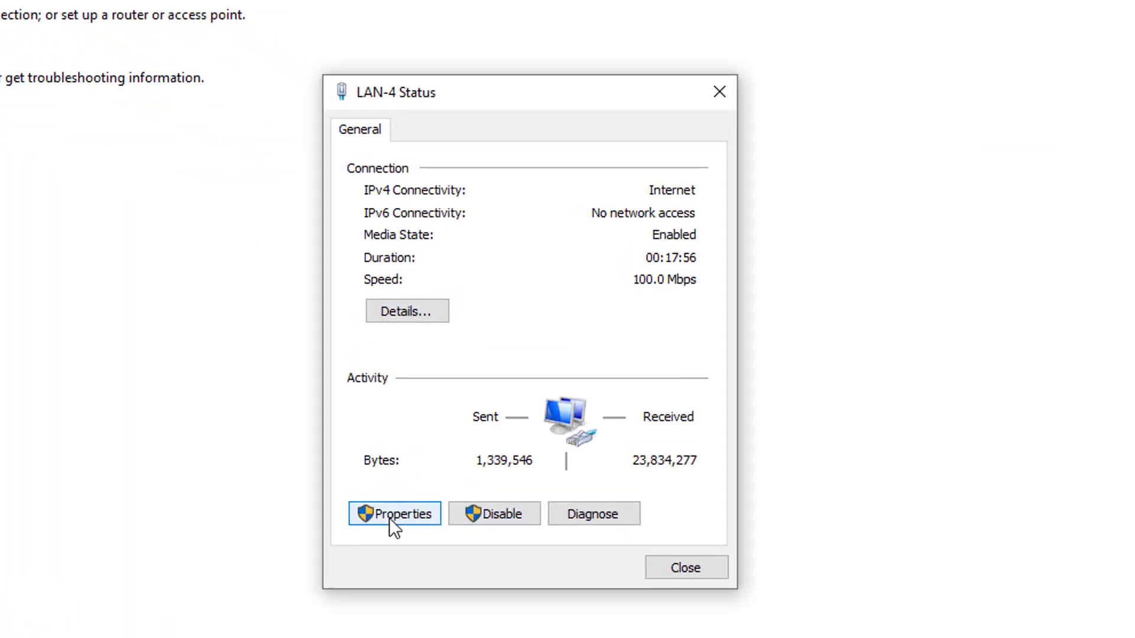
pyautogui.click(390, 518)
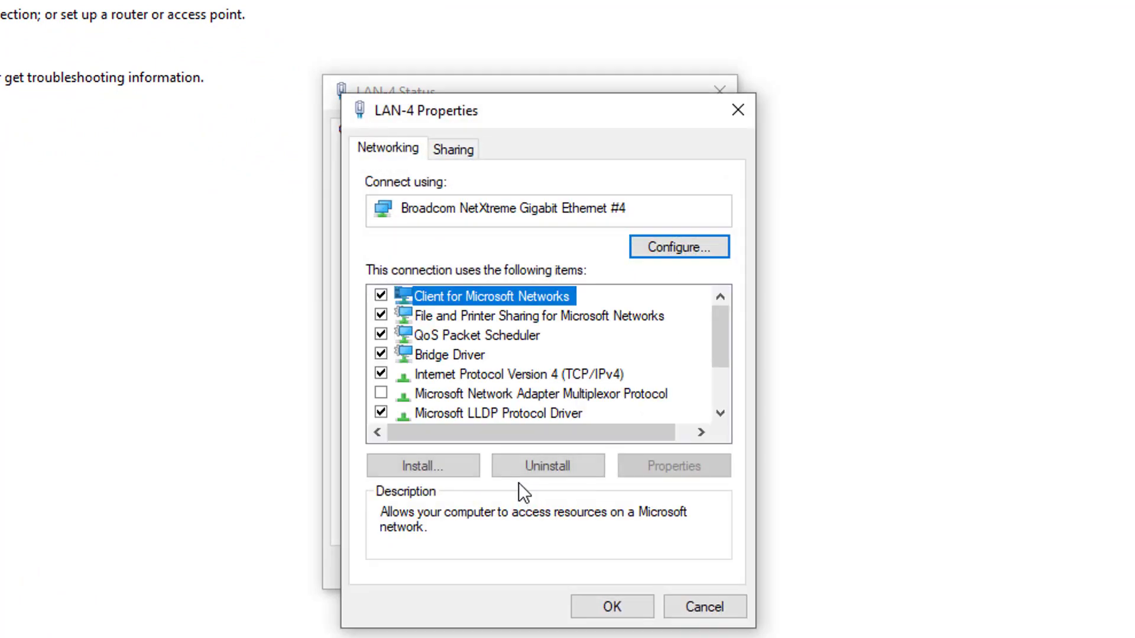
pyautogui.click(581, 374)
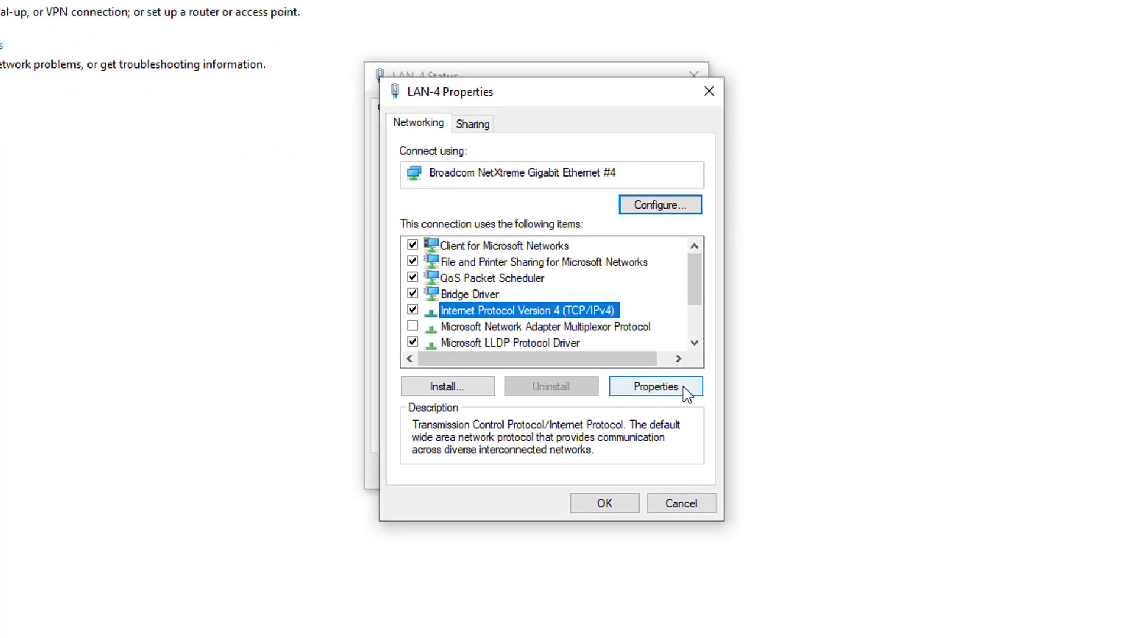
pyautogui.click(655, 387)
# Give LAN-4 static IP 192.168.10.10 with mask 255.255.255.0 and close the dialogs.
pyautogui.click(482, 302)
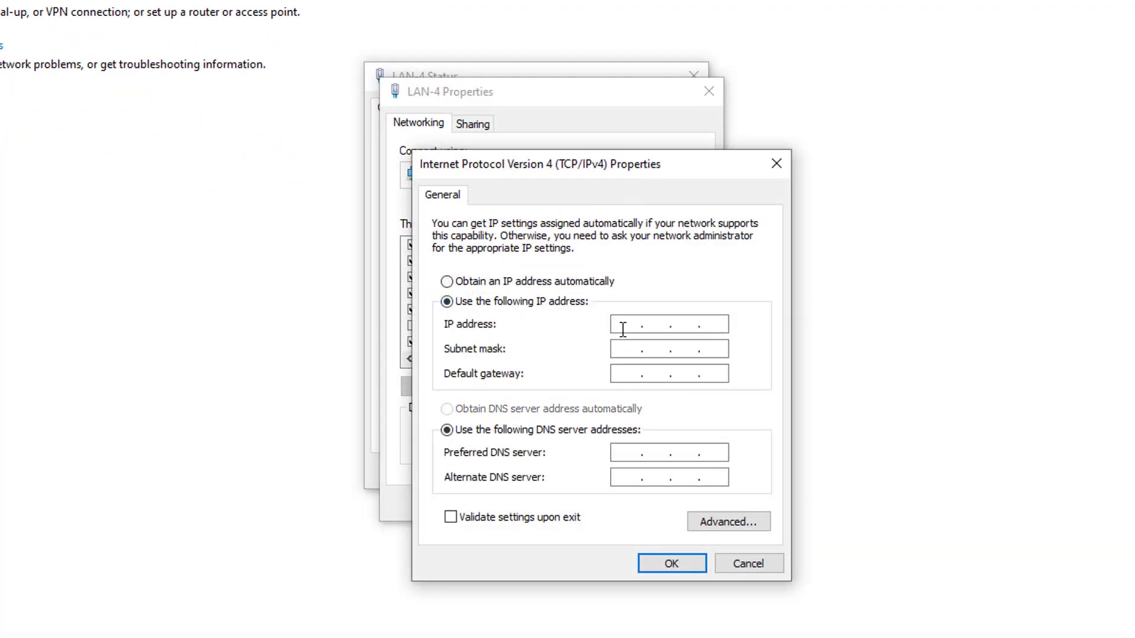
pyautogui.click(623, 329)
pyautogui.write('192 . 168 . 10 . 10')
pyautogui.press('Tab')
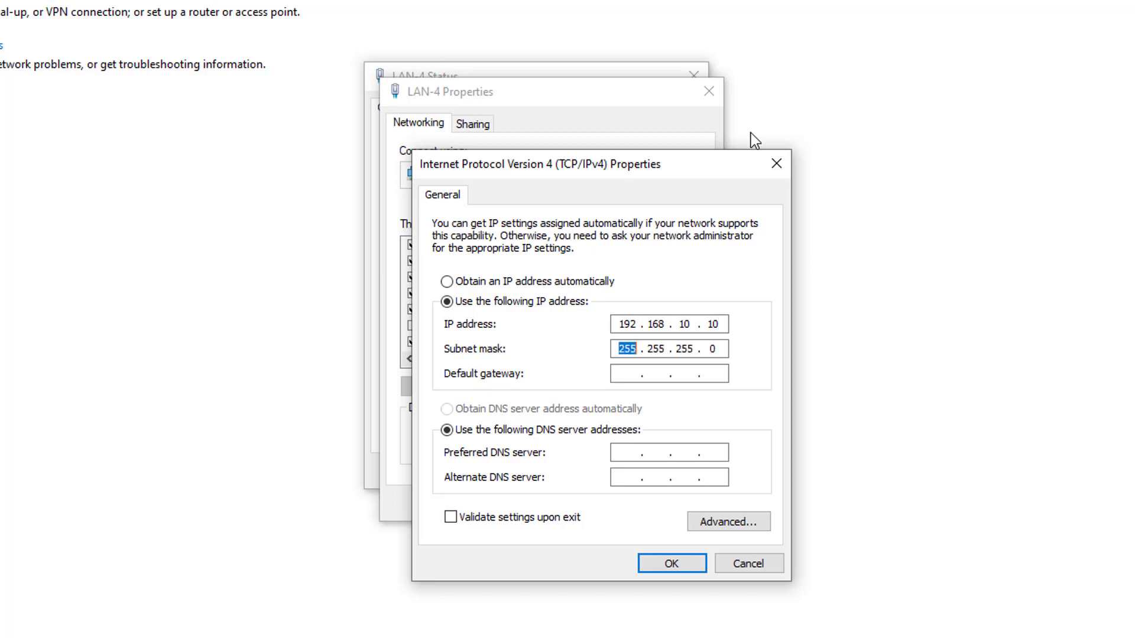
pyautogui.click(717, 350)
pyautogui.click(670, 568)
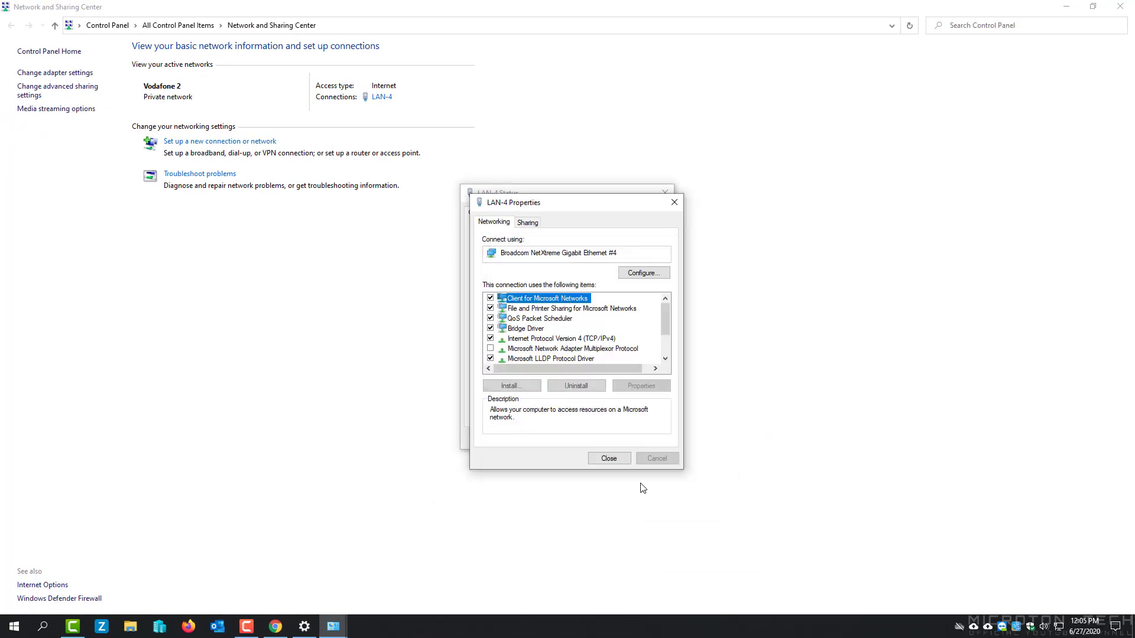
pyautogui.click(609, 458)
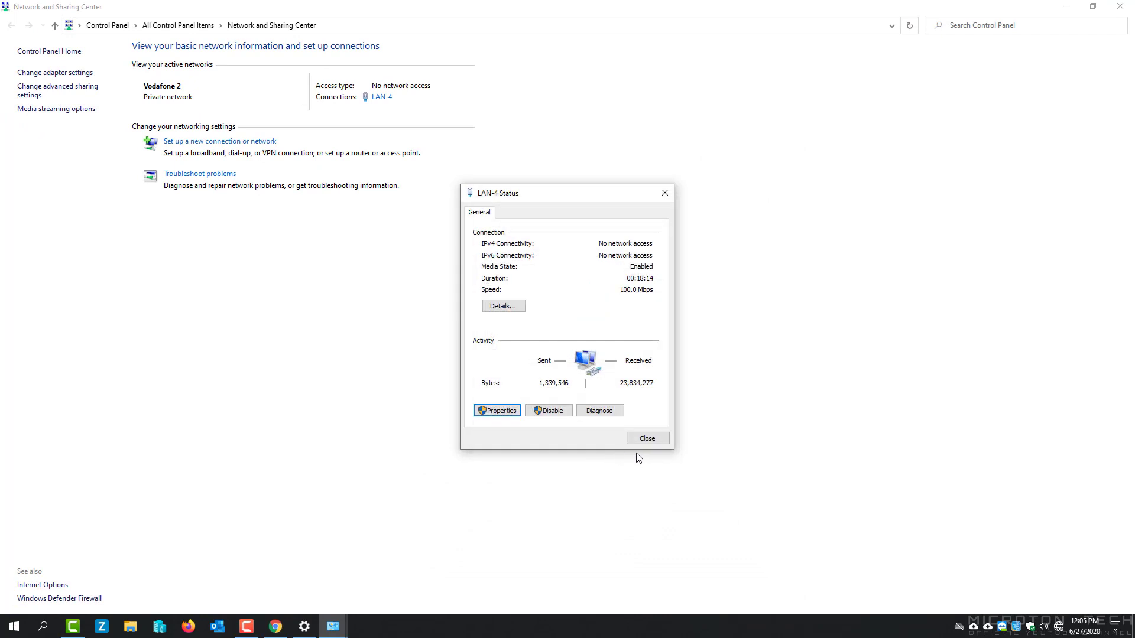
pyautogui.click(645, 442)
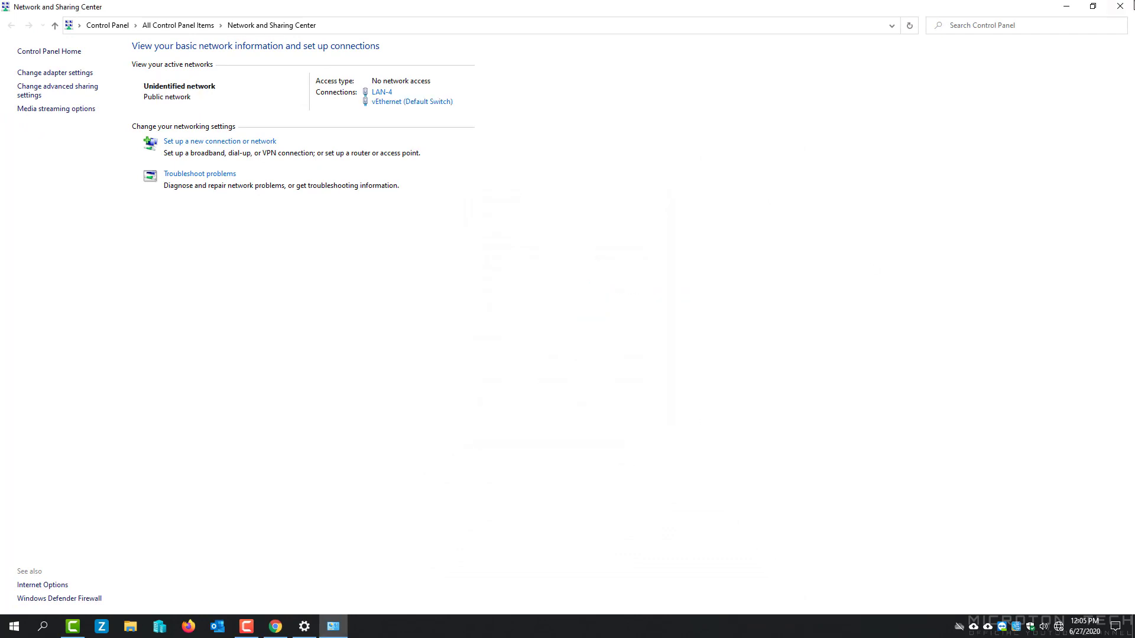
pyautogui.click(1062, 6)
pyautogui.click(1120, 6)
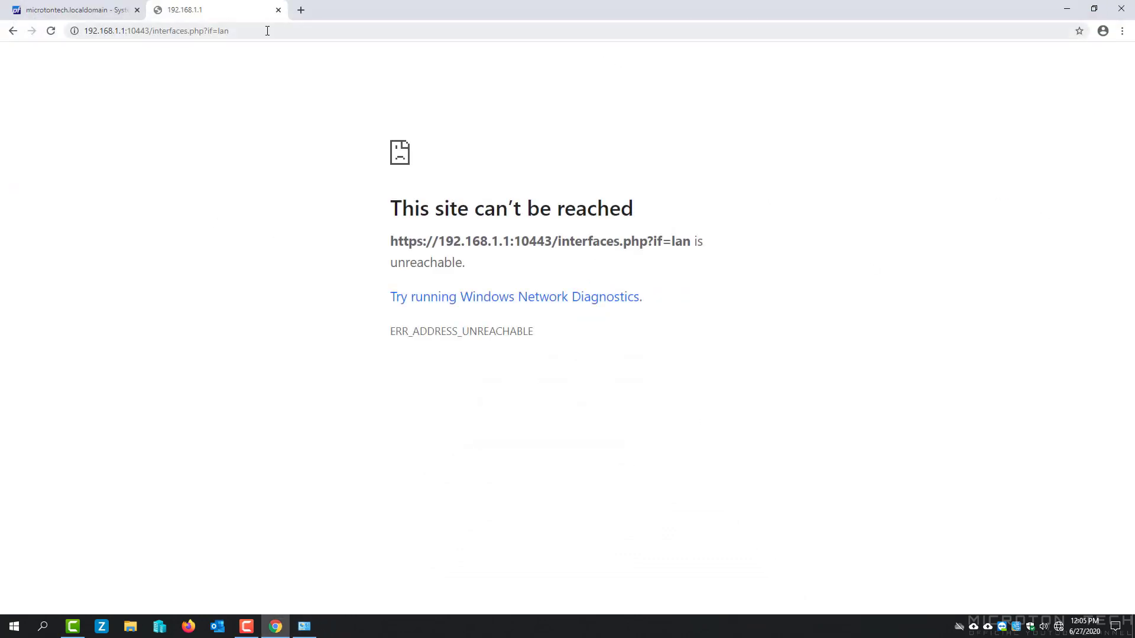
pyautogui.click(308, 13)
pyautogui.write('1')
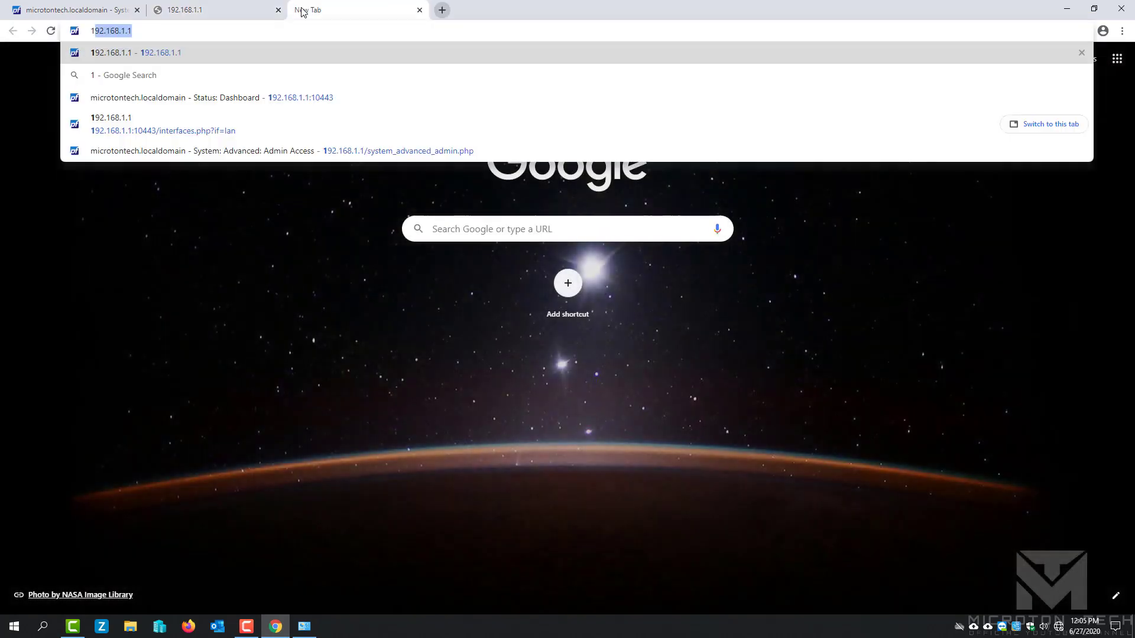
pyautogui.write('92.168.10.250')
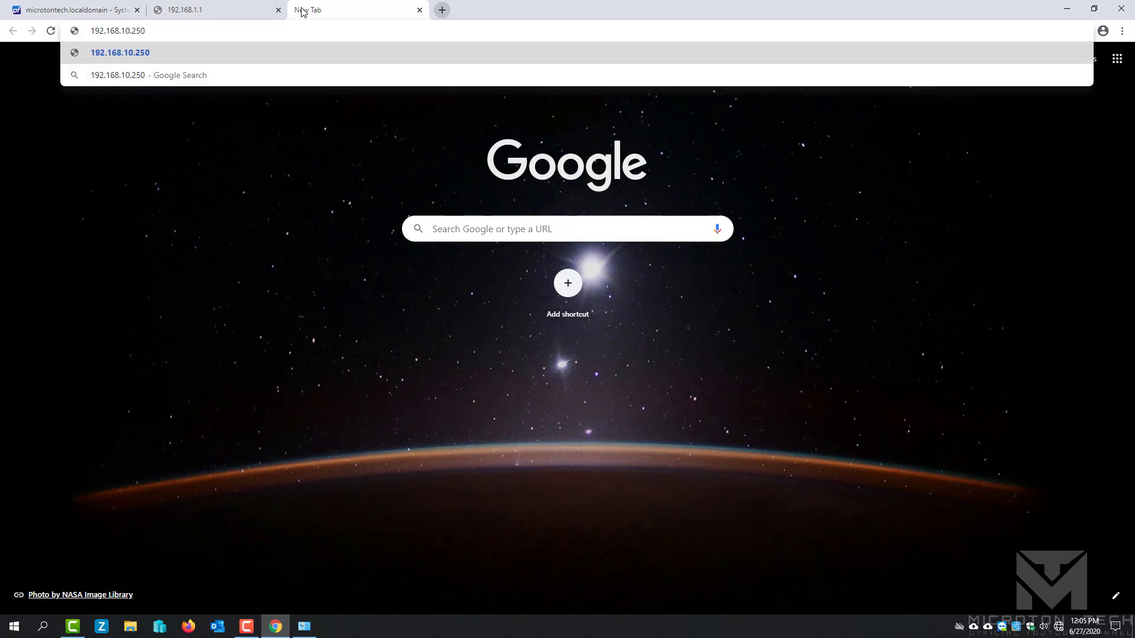
pyautogui.write(':10443')
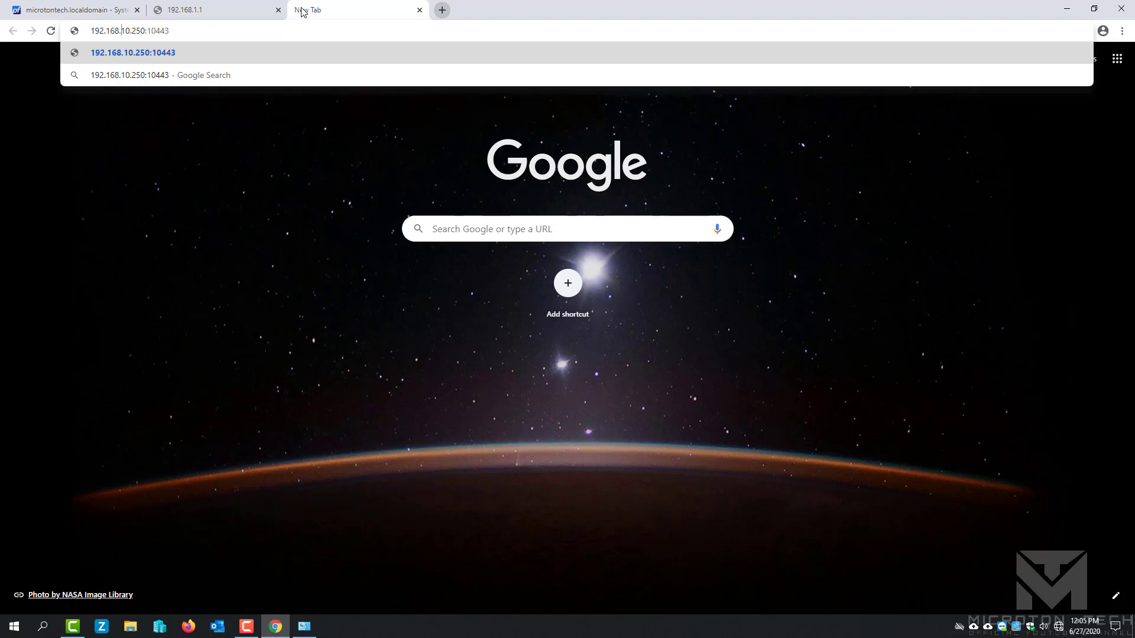
pyautogui.press('Home')
pyautogui.write('https:/')
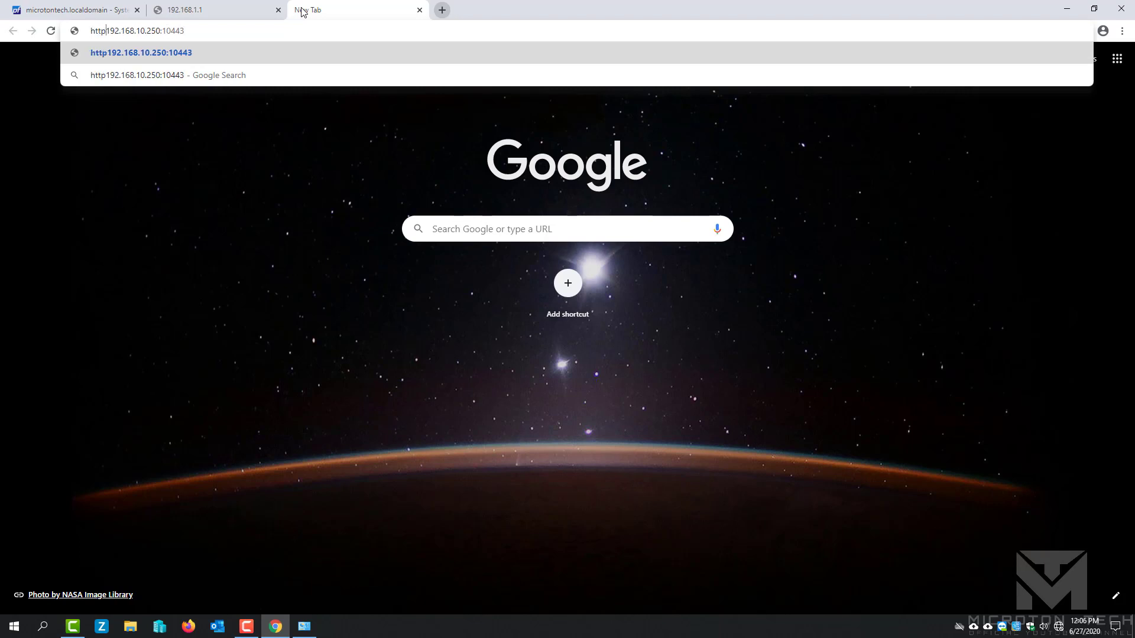
pyautogui.write('/')
pyautogui.press('Return')
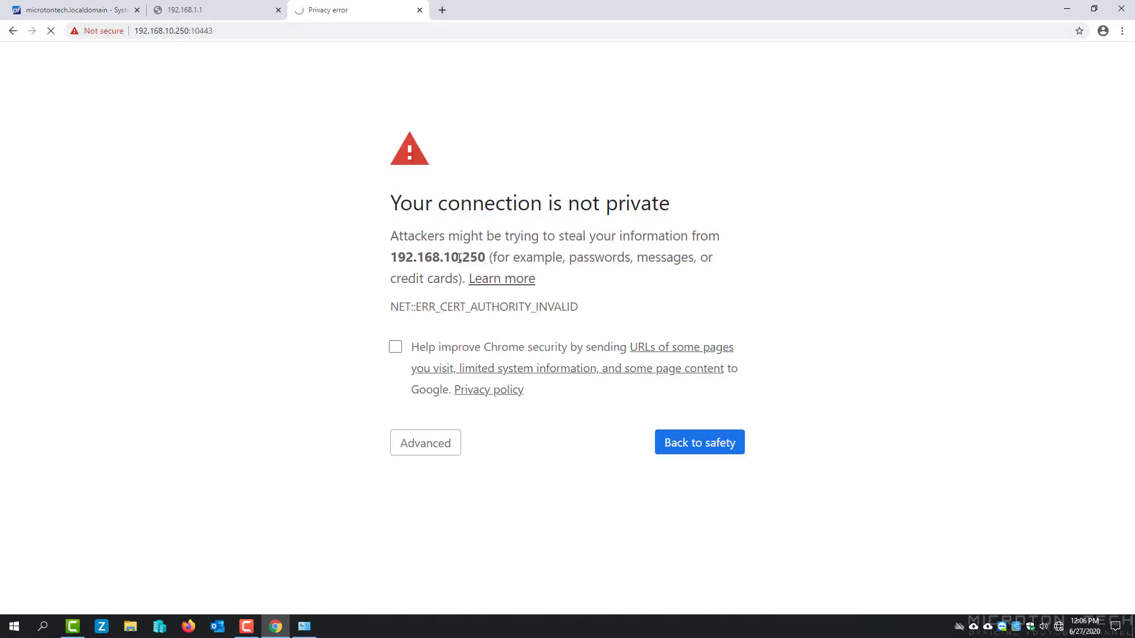
pyautogui.moveTo(227, 30); pyautogui.dragTo(119, 24)
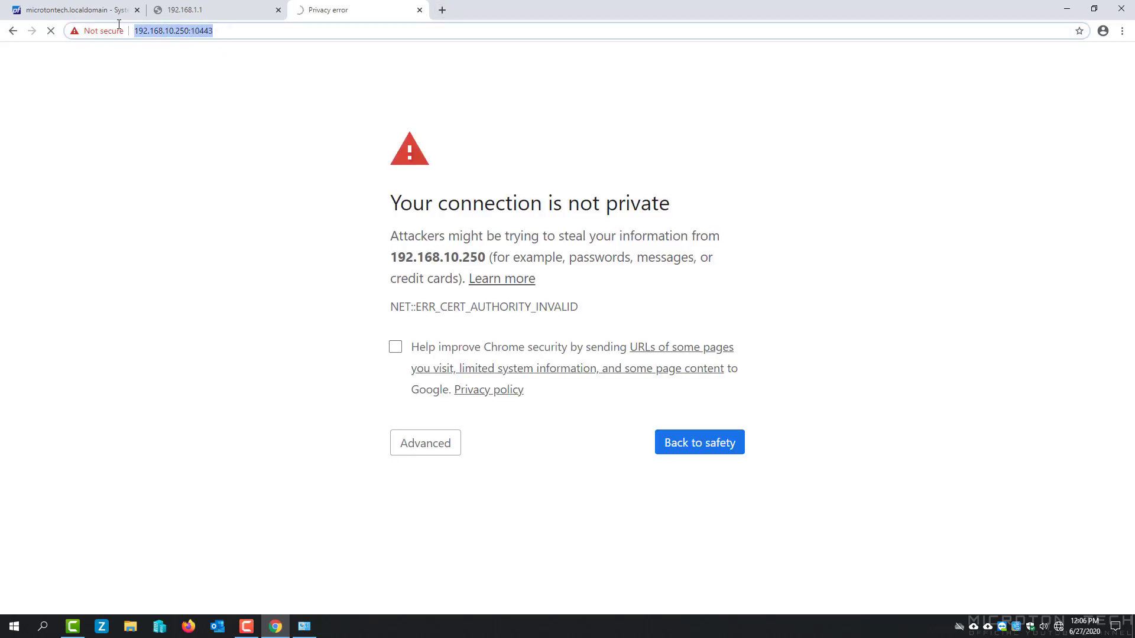
pyautogui.click(225, 85)
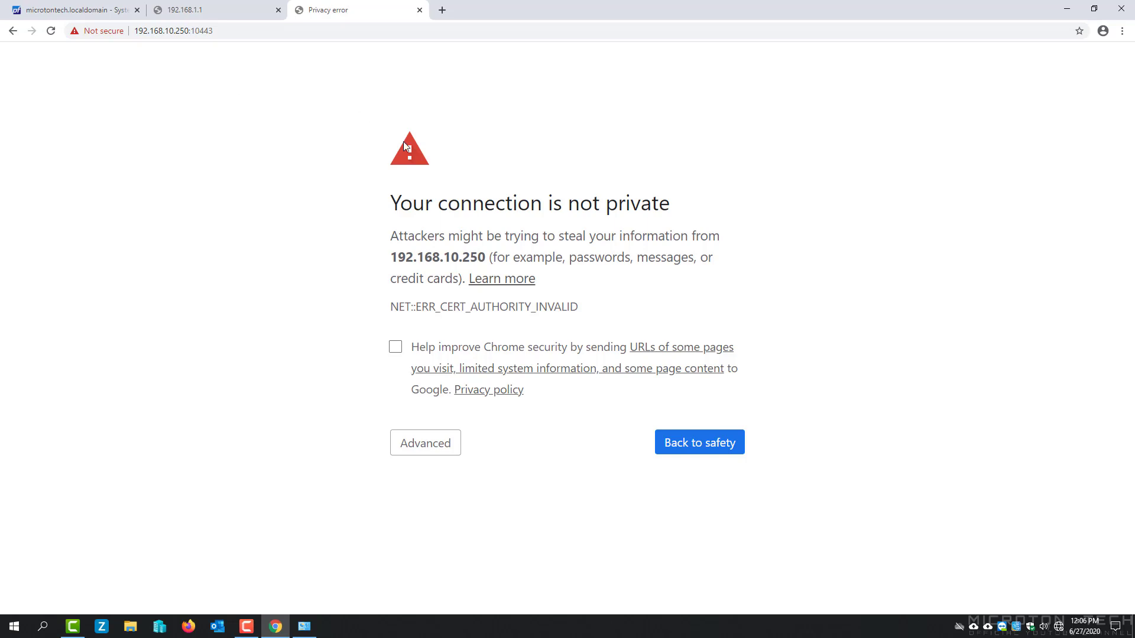
pyautogui.click(434, 451)
pyautogui.click(499, 589)
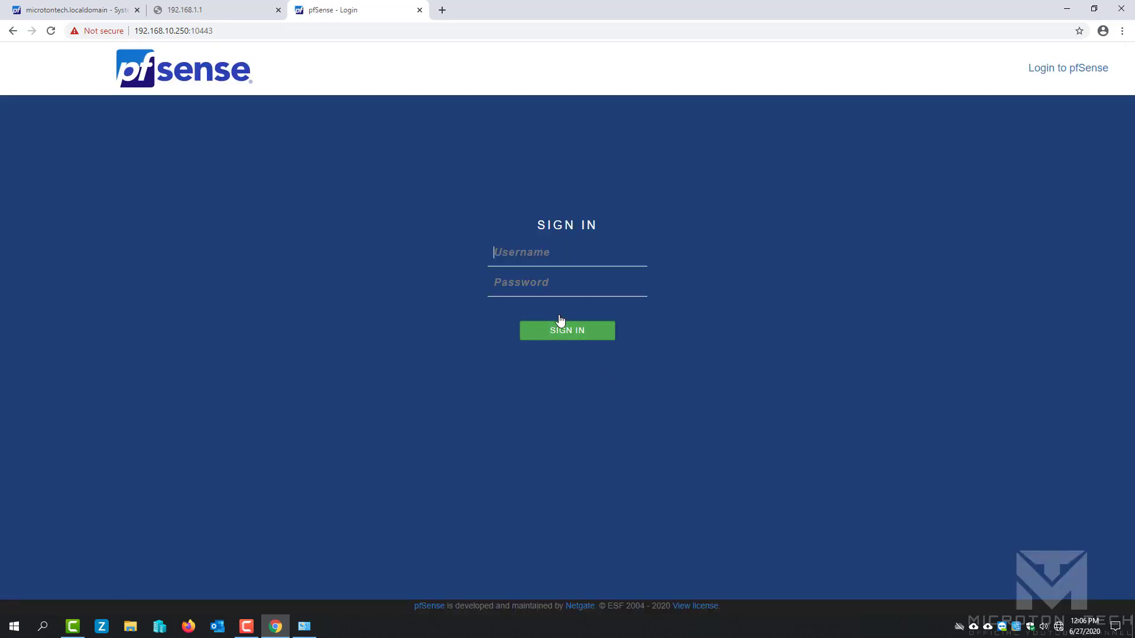
# Sign in with the admin credentials, read the invalid DHCP pool notice, and mark all notices read.
pyautogui.write('admin')
pyautogui.press('Tab')
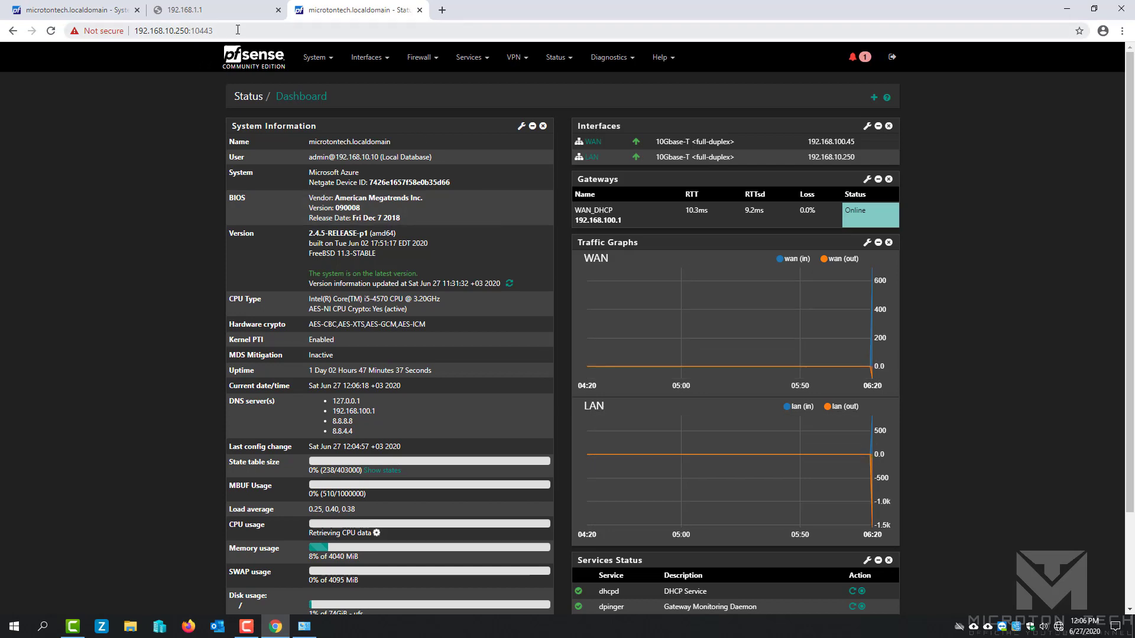
pyautogui.click(866, 59)
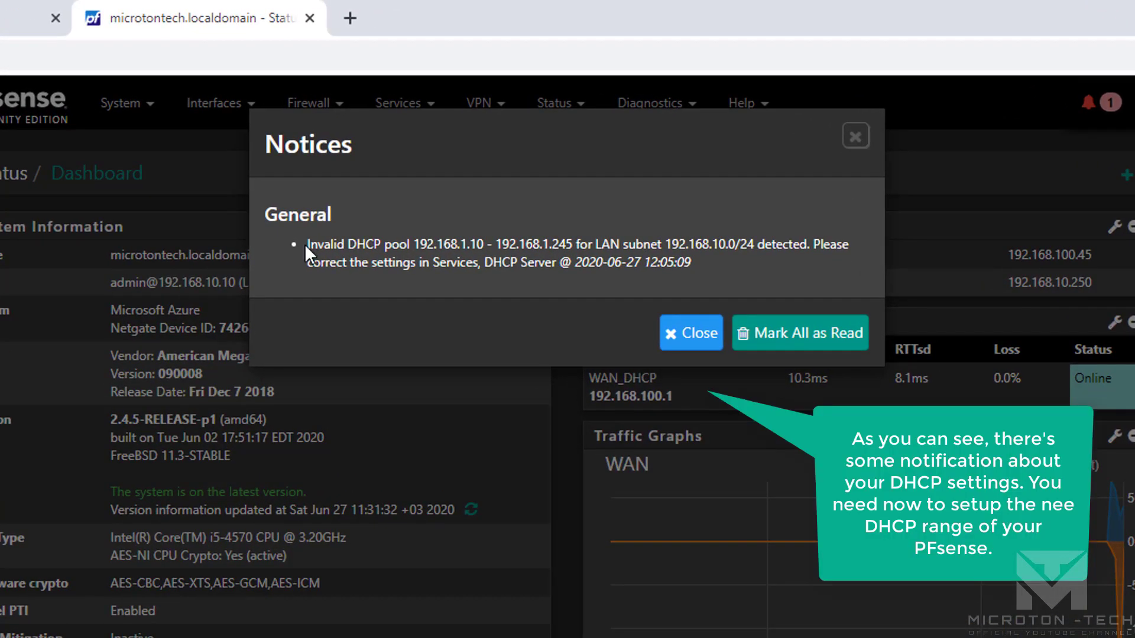
pyautogui.moveTo(307, 253)
pyautogui.mouseDown()
pyautogui.moveTo(376, 243)
pyautogui.moveTo(310, 238)
pyautogui.mouseUp()
pyautogui.click(310, 237)
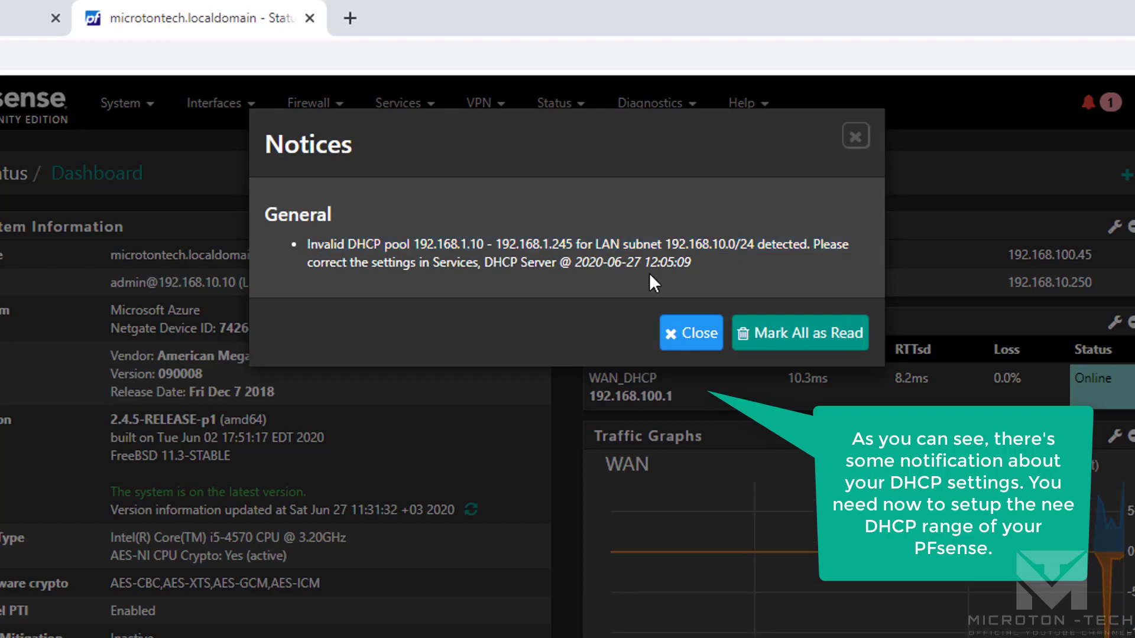
pyautogui.click(780, 340)
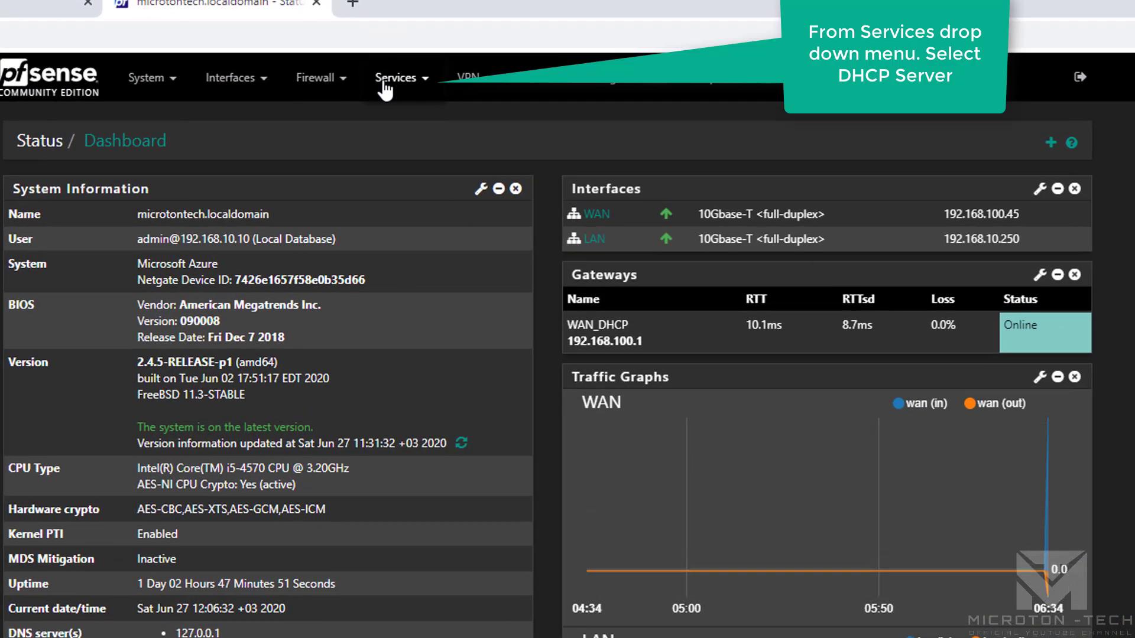
# Change the LAN DHCP server range to 192.168.10.100 through 192.168.10.200.
pyautogui.click(441, 65)
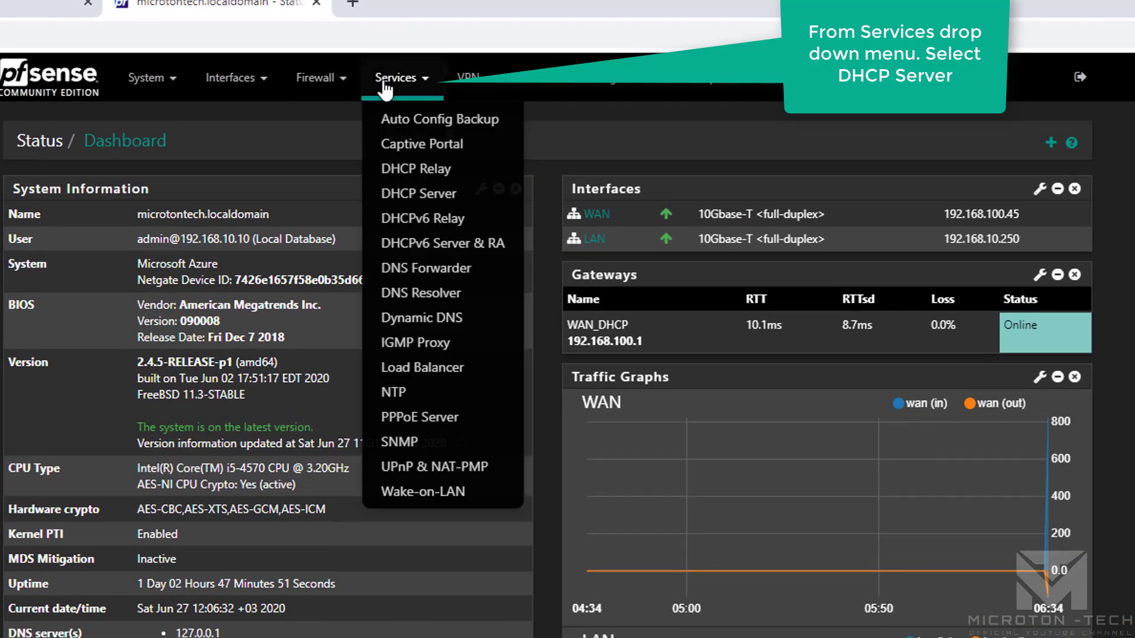
pyautogui.click(464, 203)
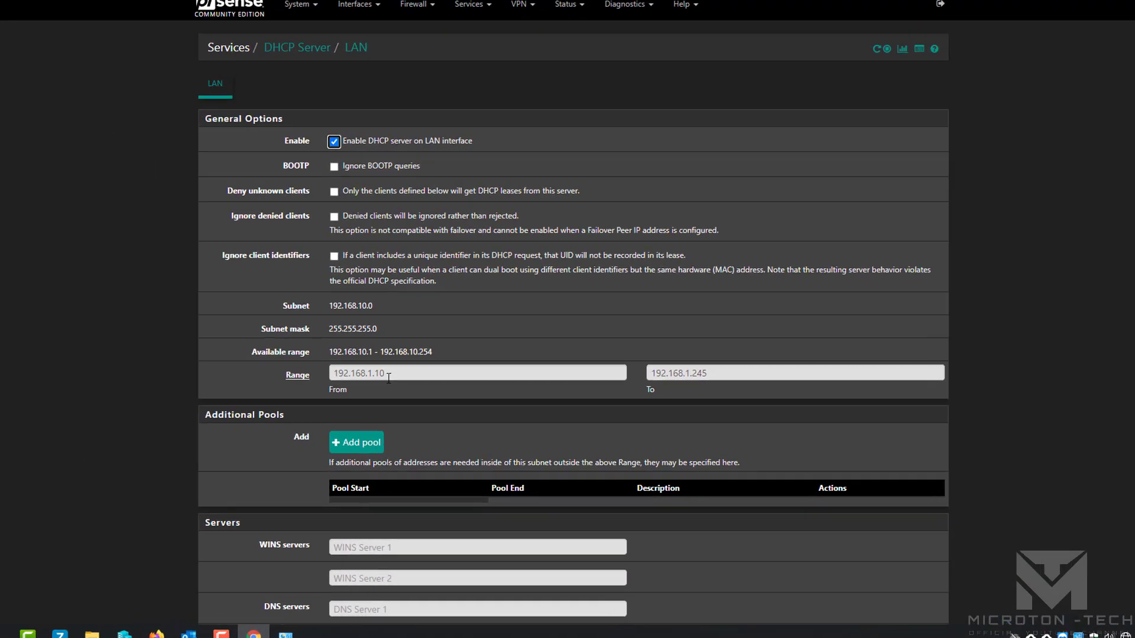
pyautogui.moveTo(399, 389)
pyautogui.mouseDown()
pyautogui.moveTo(337, 386)
pyautogui.moveTo(410, 390)
pyautogui.mouseUp()
pyautogui.moveTo(363, 282); pyautogui.dragTo(218, 279)
pyautogui.click(393, 288)
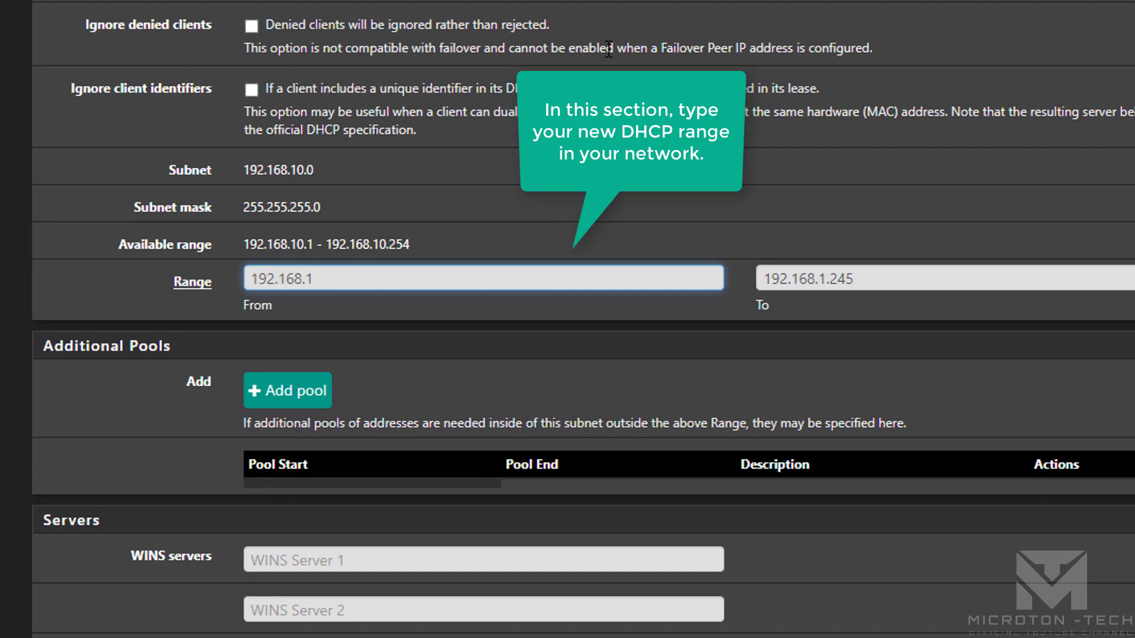
pyautogui.write('0.100')
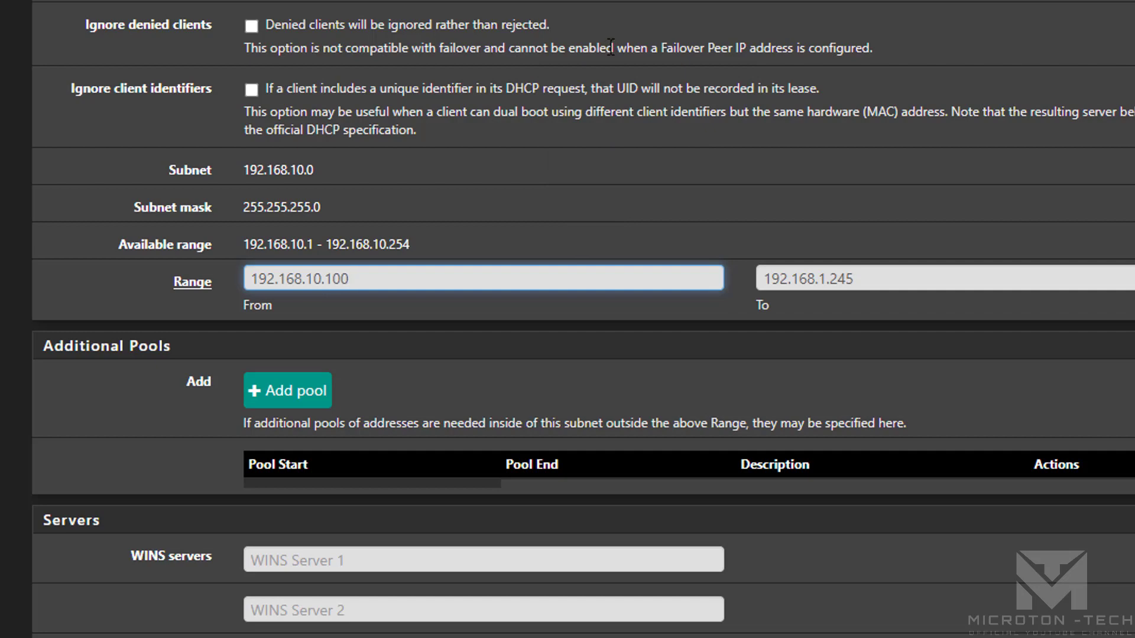
pyautogui.click(905, 271)
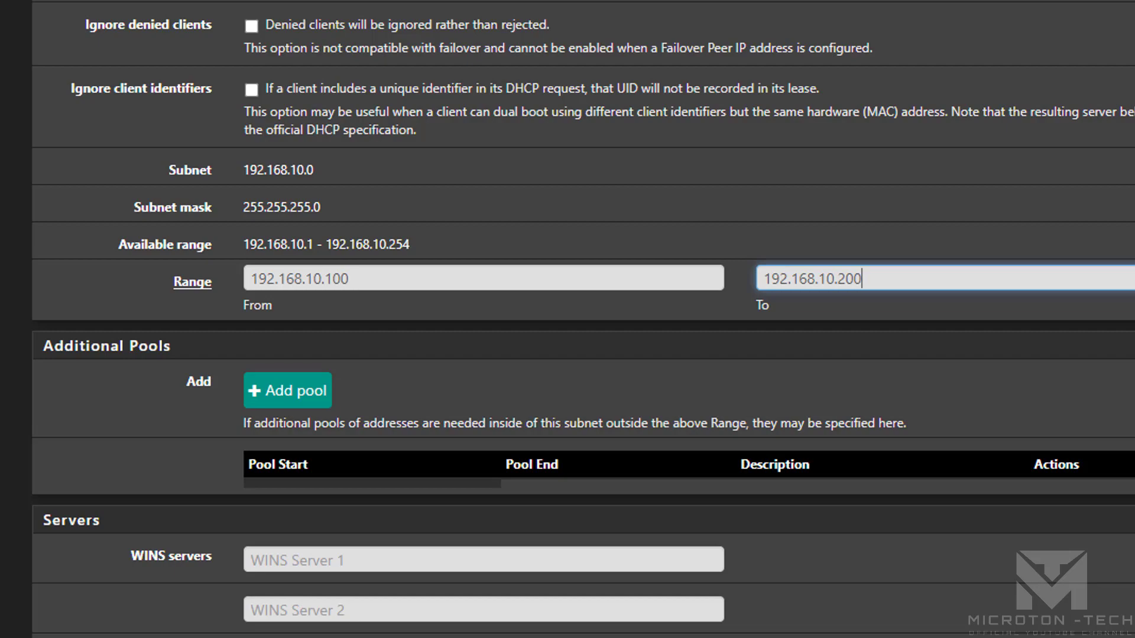
# Save the DHCP server settings and check the changes-applied success message.
pyautogui.scroll(-15, 583, 319)
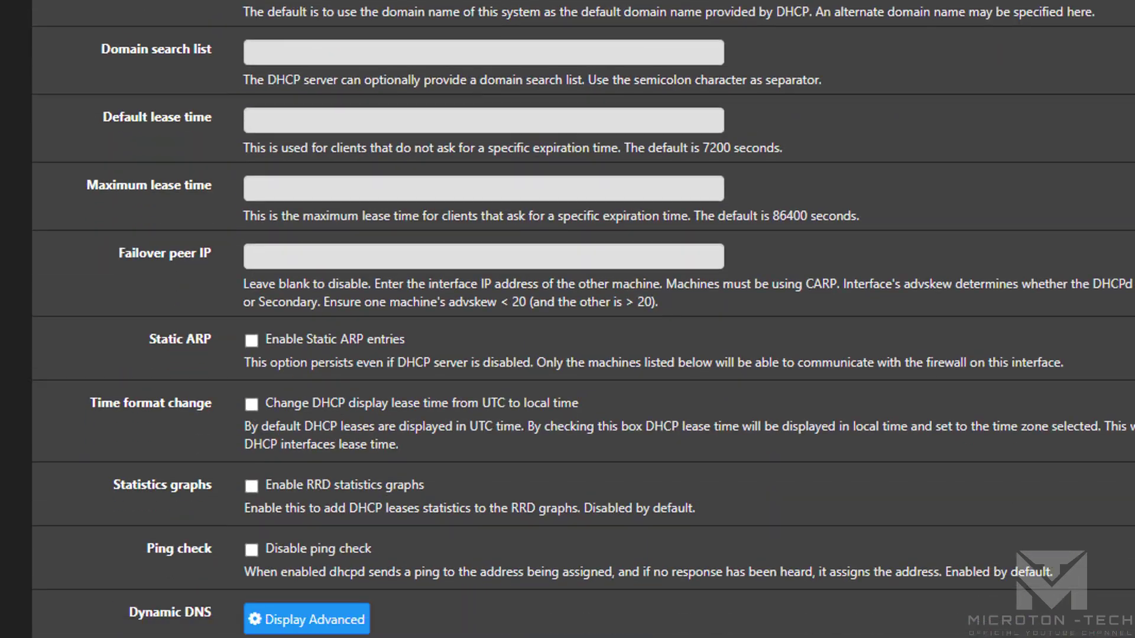
pyautogui.scroll(-8, 583, 319)
pyautogui.click(283, 451)
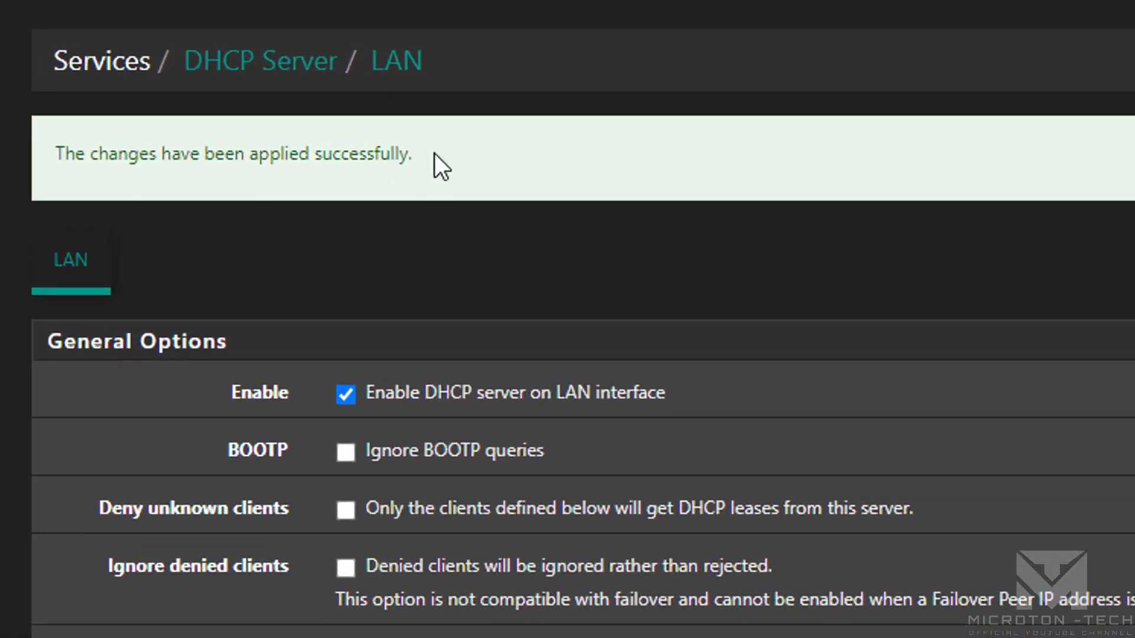
pyautogui.moveTo(434, 153); pyautogui.dragTo(70, 127)
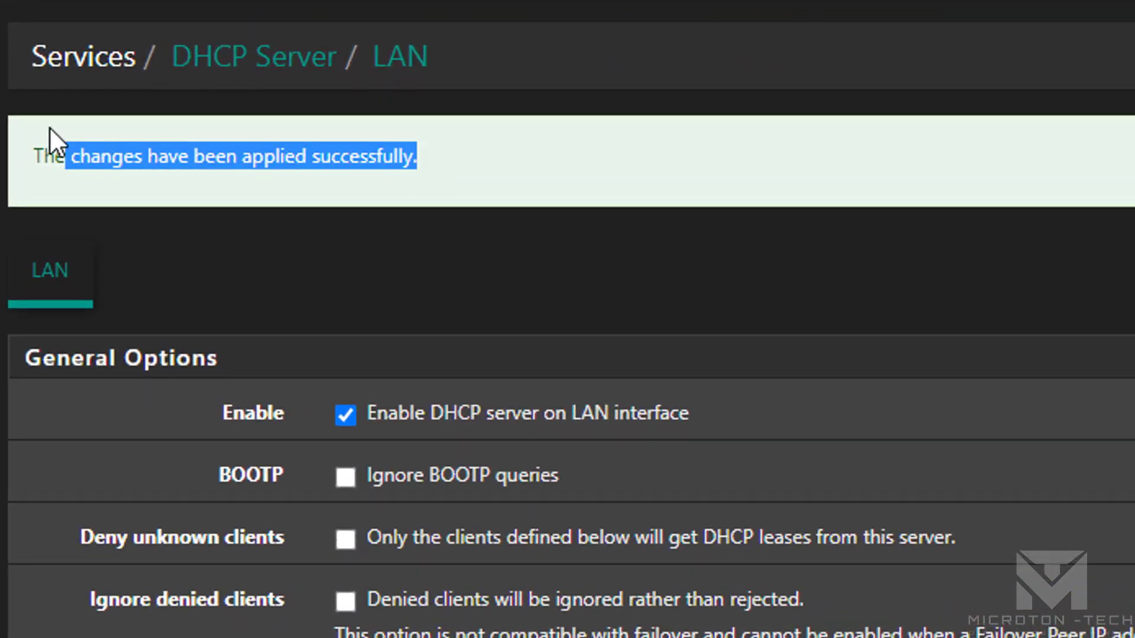
pyautogui.click(504, 172)
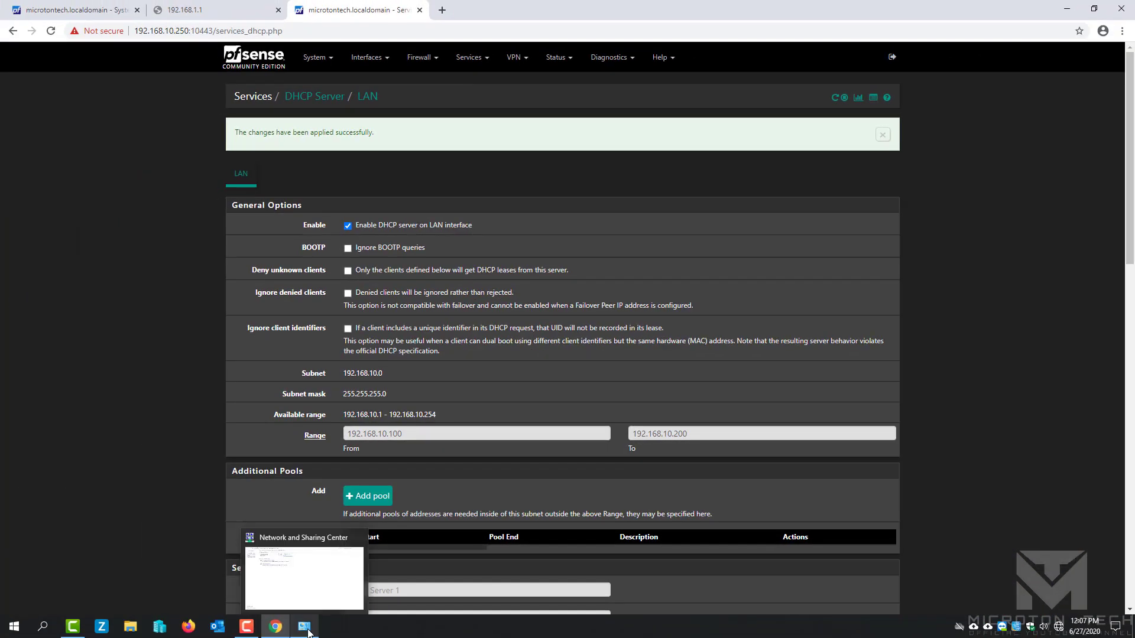
# Switch LAN-4's IPv4 settings to obtain the IP and DNS addresses automatically.
pyautogui.click(308, 633)
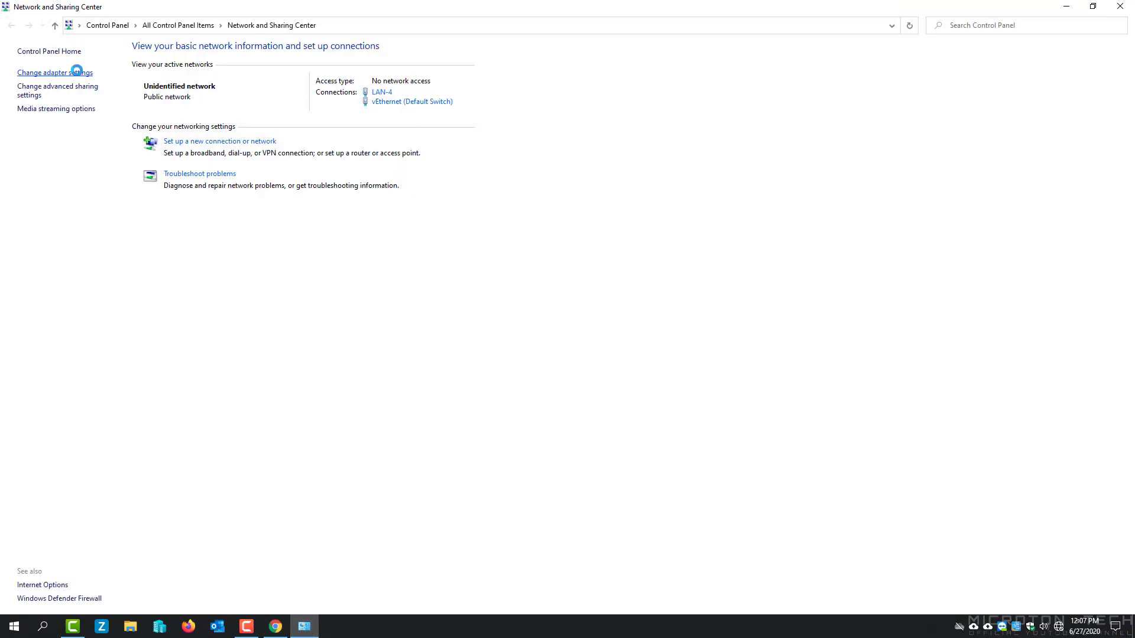
pyautogui.click(77, 73)
pyautogui.doubleClick(61, 114)
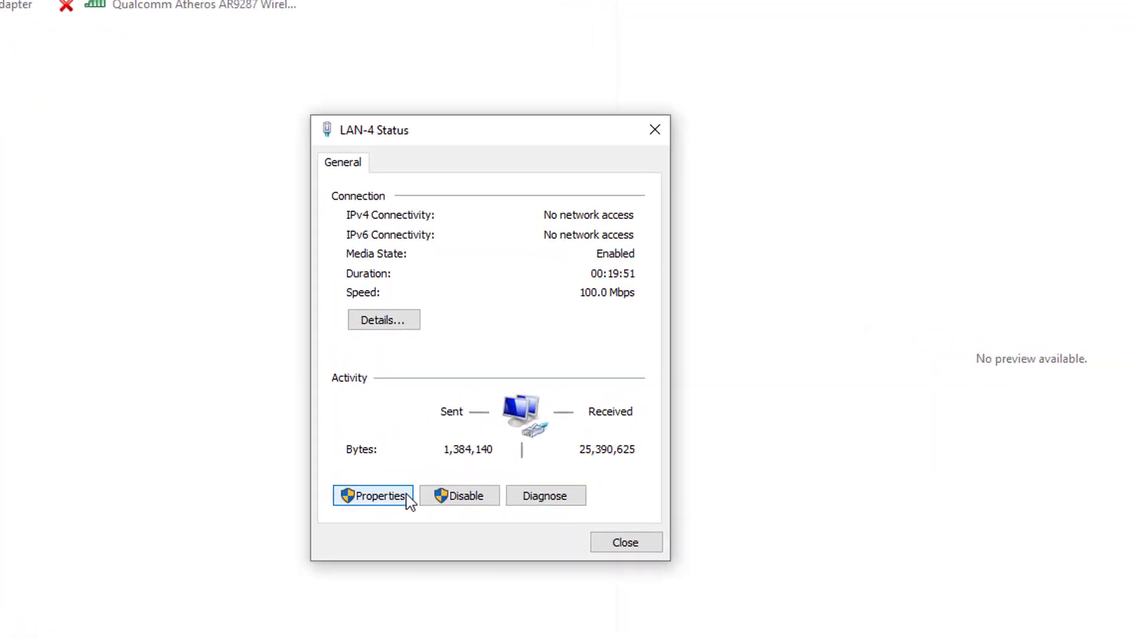
pyautogui.click(409, 502)
pyautogui.click(544, 375)
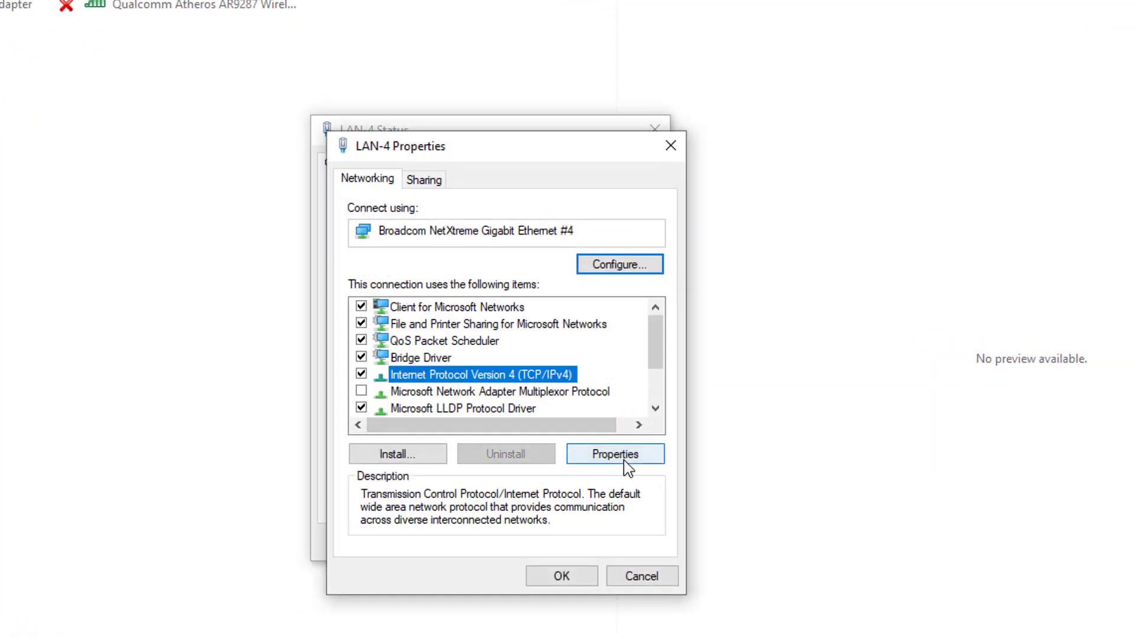
pyautogui.click(624, 462)
pyautogui.click(459, 350)
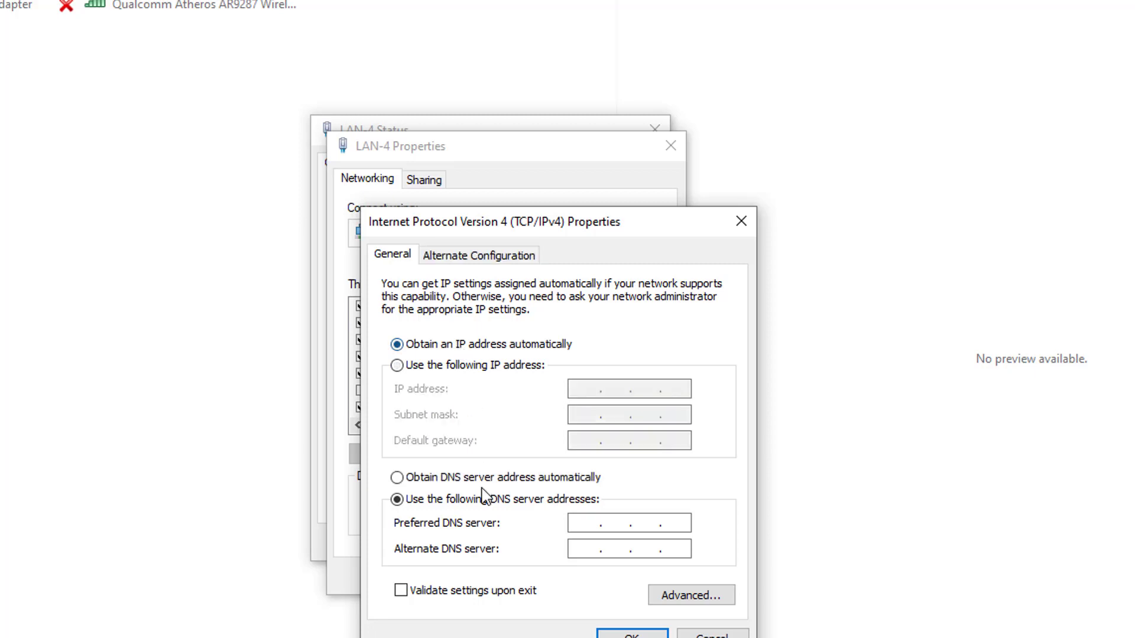
pyautogui.click(486, 482)
pyautogui.click(631, 634)
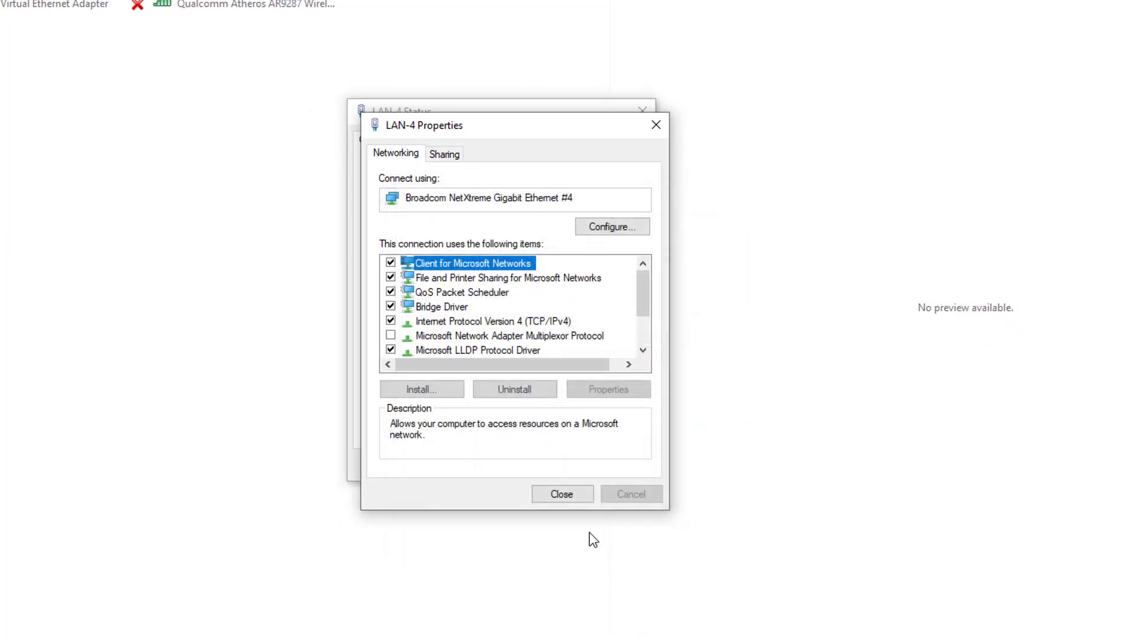
pyautogui.click(557, 496)
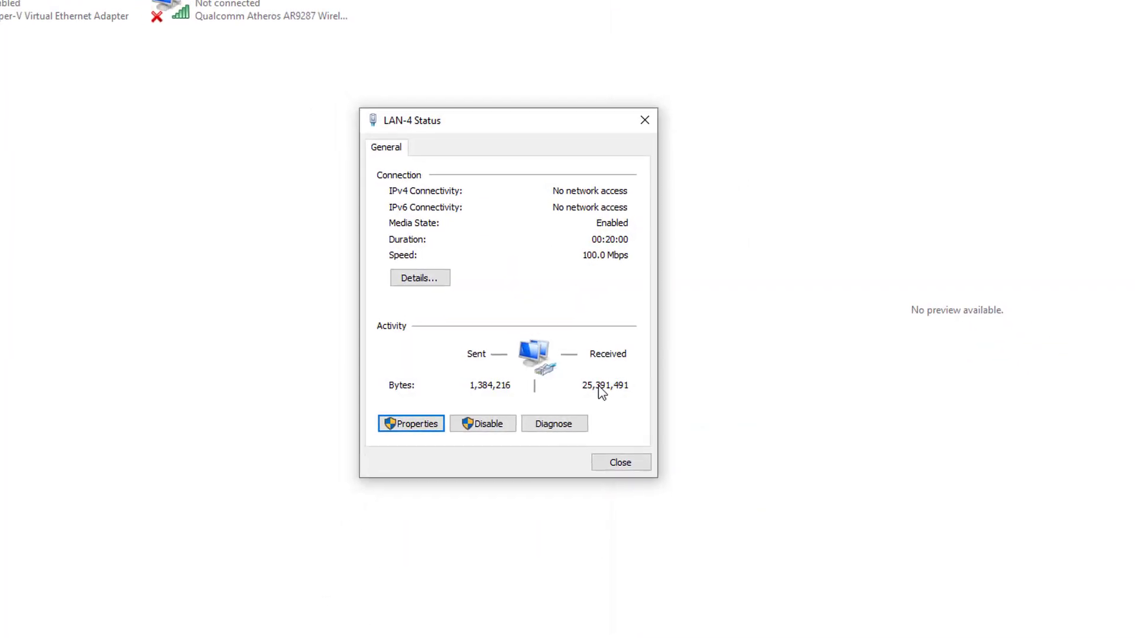
pyautogui.click(617, 466)
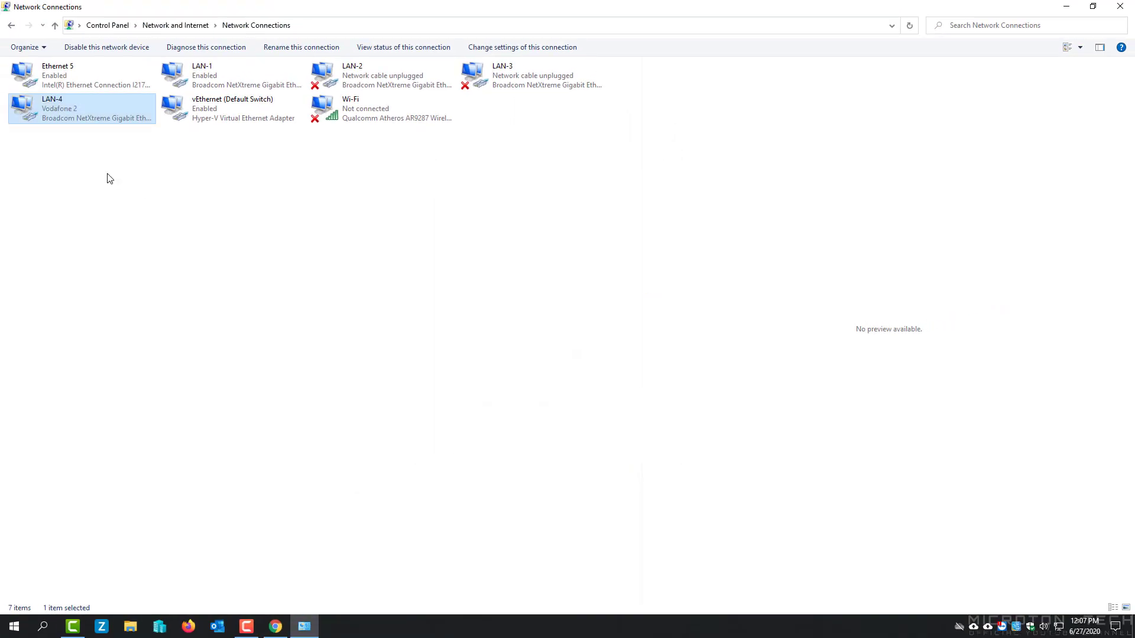
# Check LAN-4's connection details to confirm the leased address 192.168.10.100.
pyautogui.doubleClick(63, 104)
pyautogui.click(501, 303)
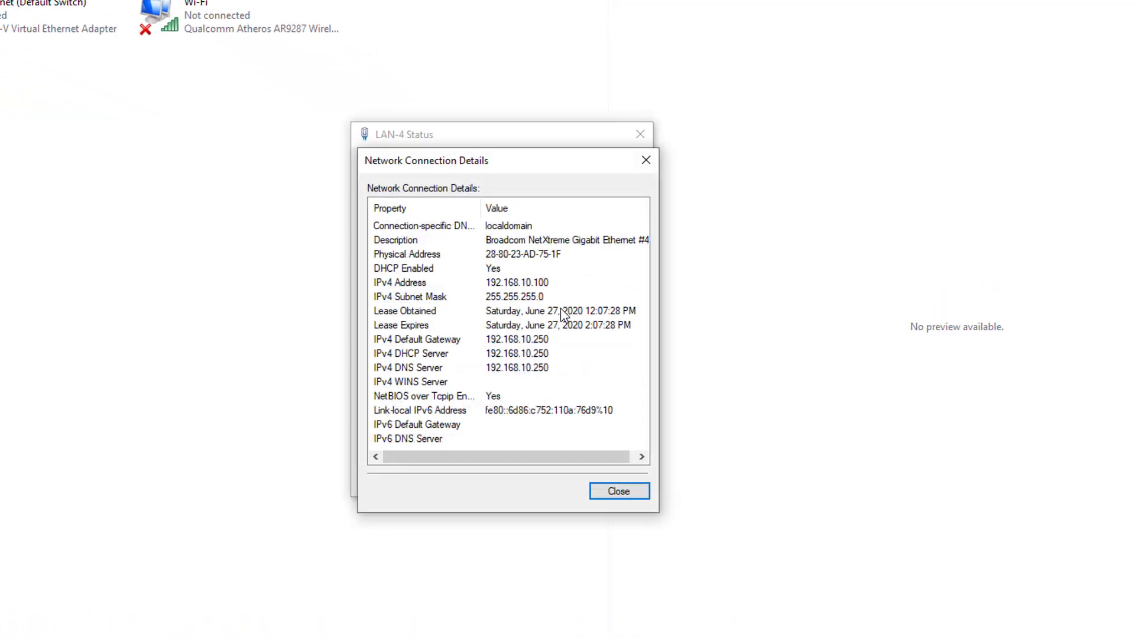
pyautogui.click(528, 287)
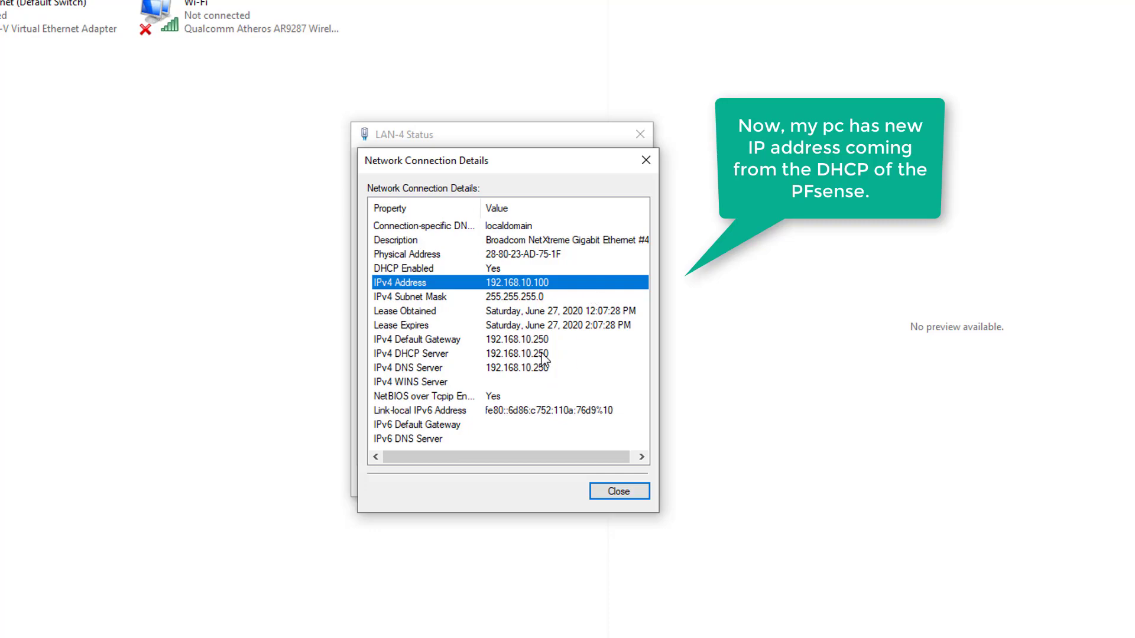
pyautogui.click(609, 491)
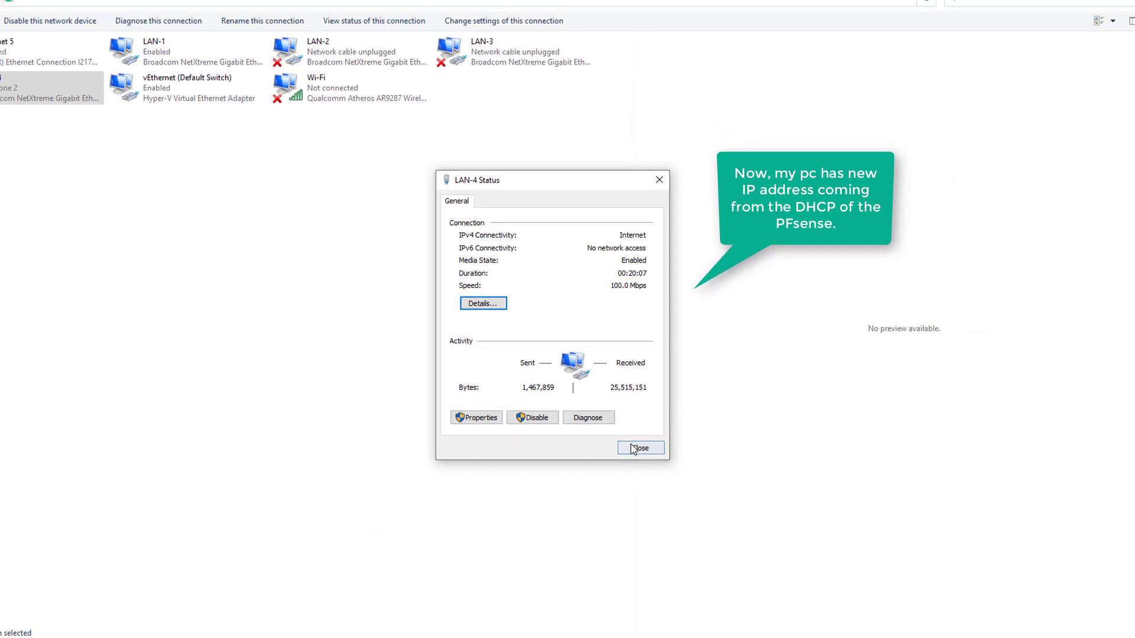
pyautogui.click(617, 476)
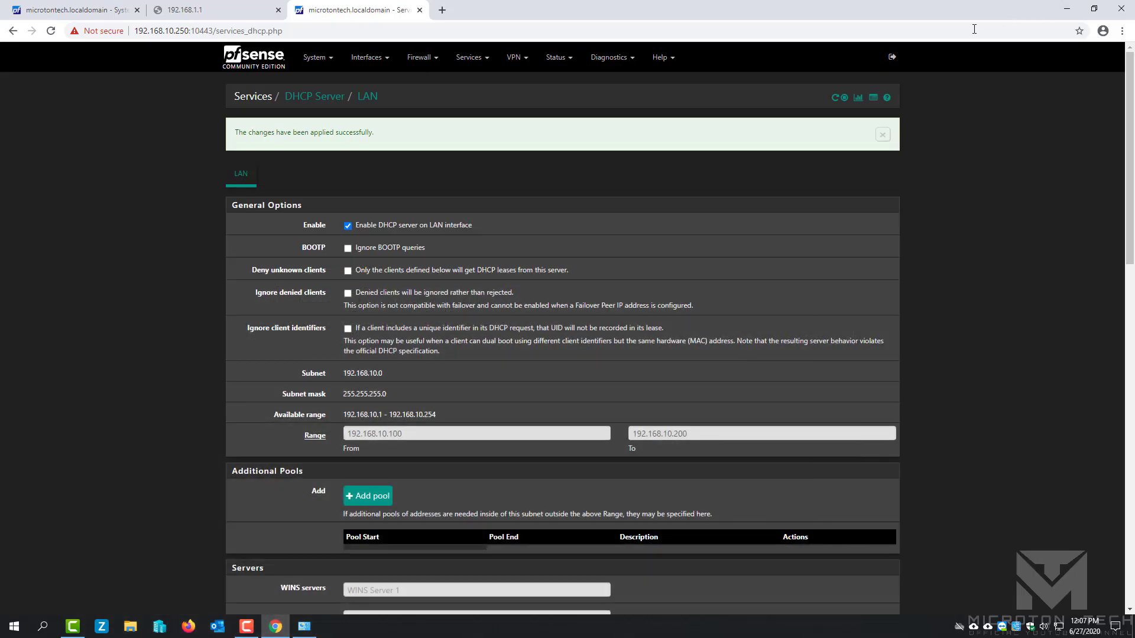
# Return to the Dashboard and log out of the pfSense GUI at 192.168.10.250:10443.
pyautogui.click(265, 58)
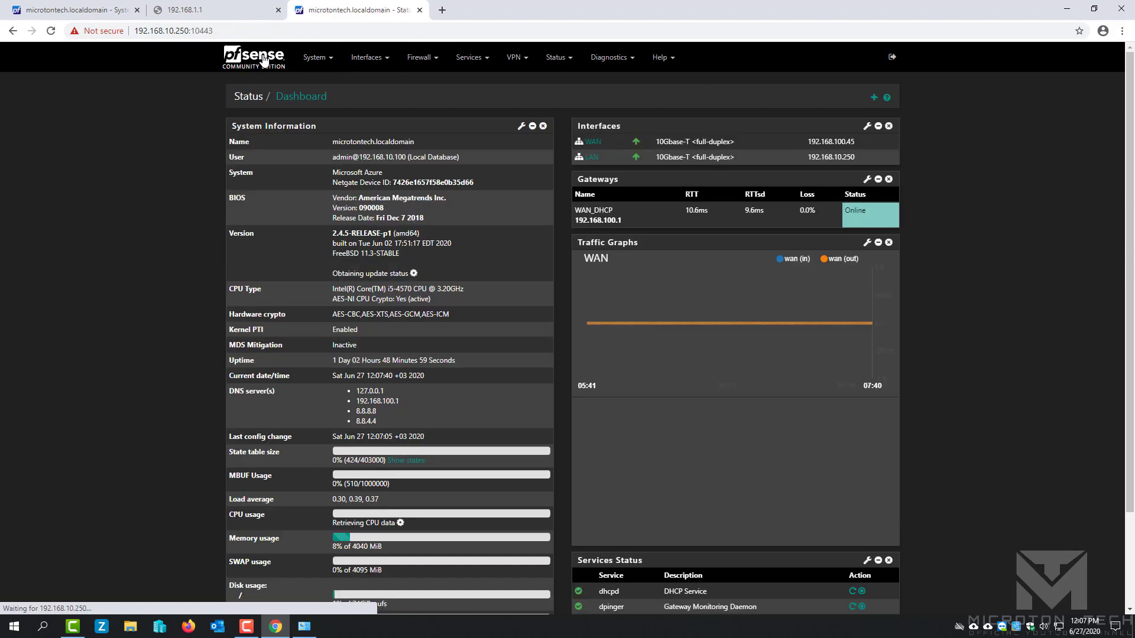
pyautogui.click(469, 58)
pyautogui.click(972, 370)
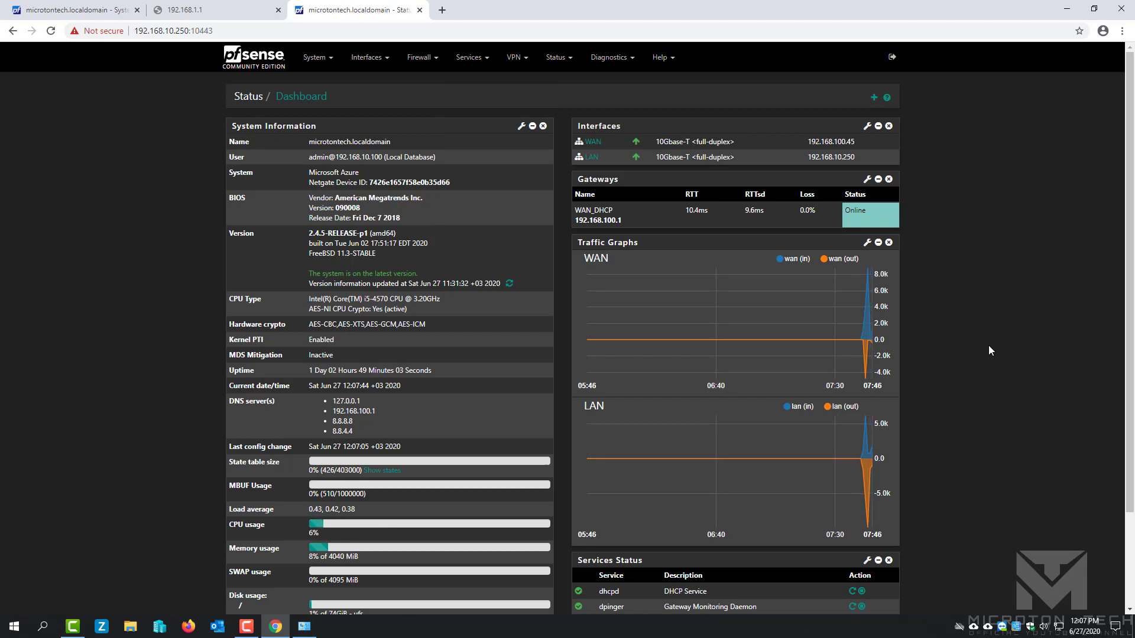
pyautogui.click(892, 58)
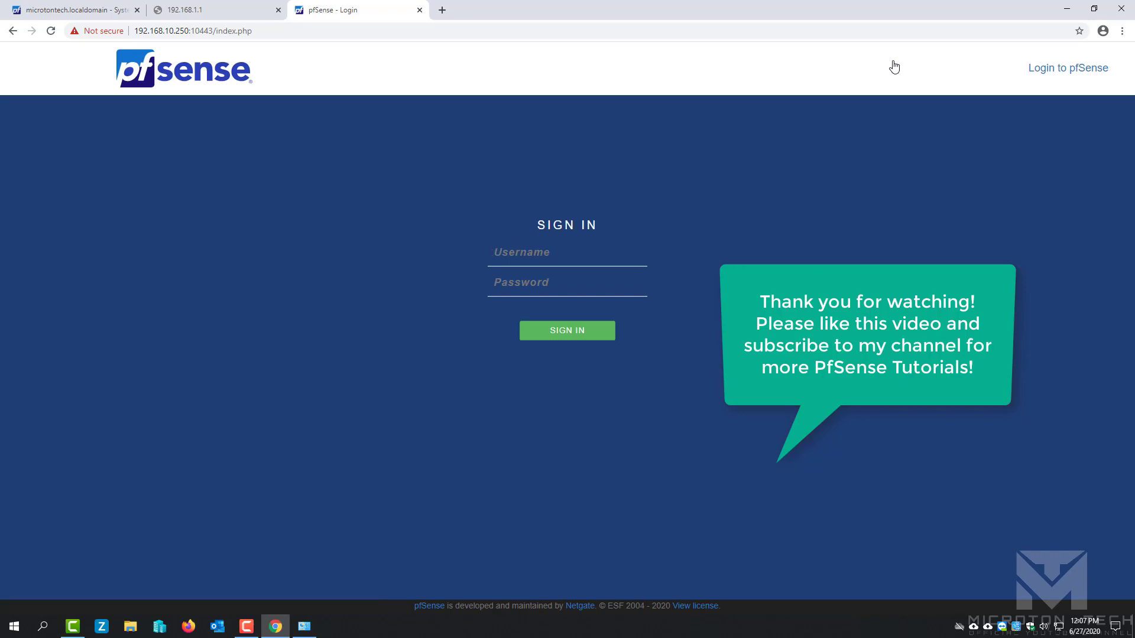